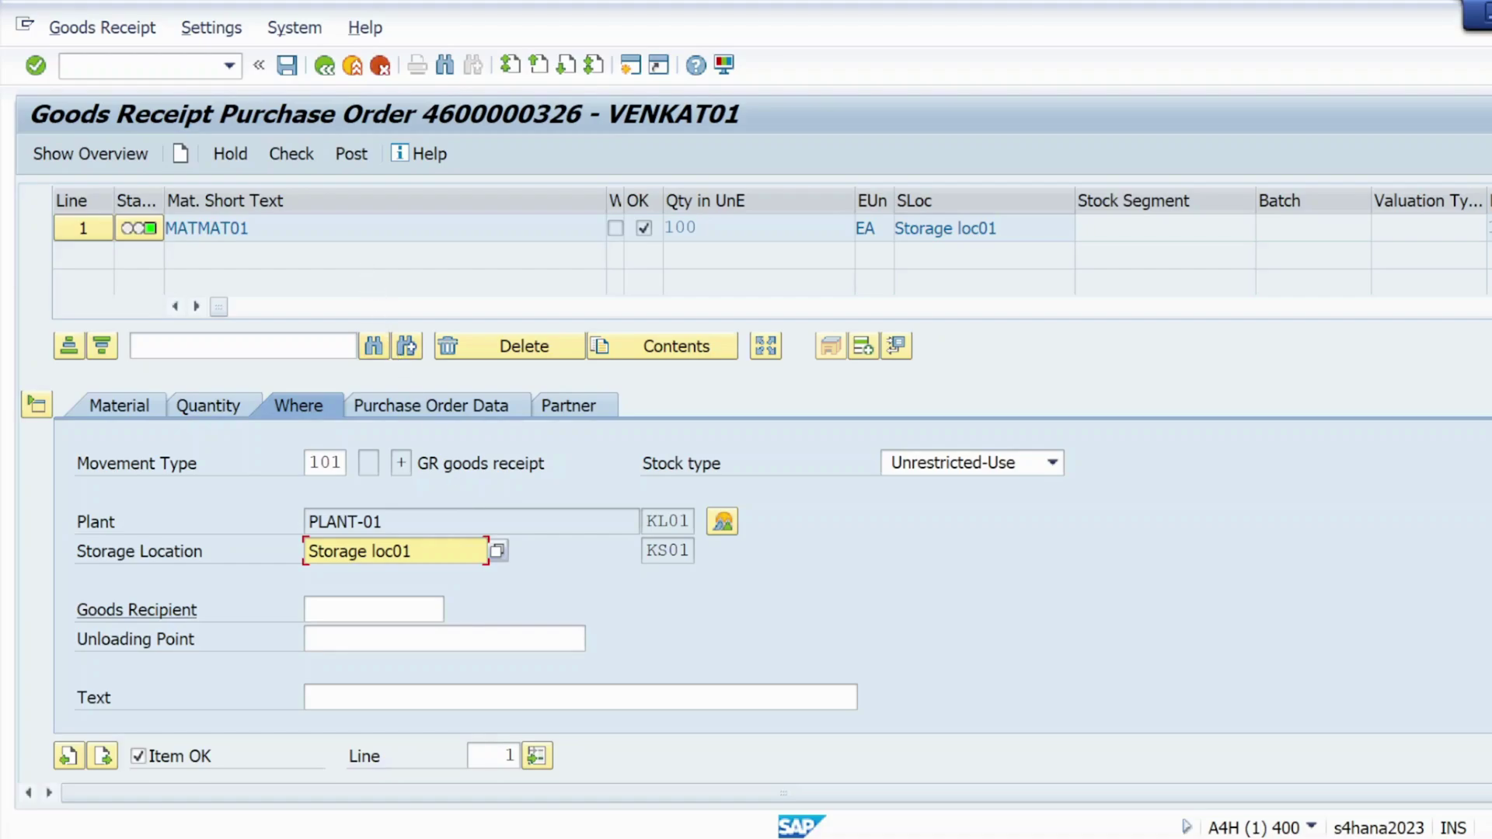
pyautogui.click(291, 155)
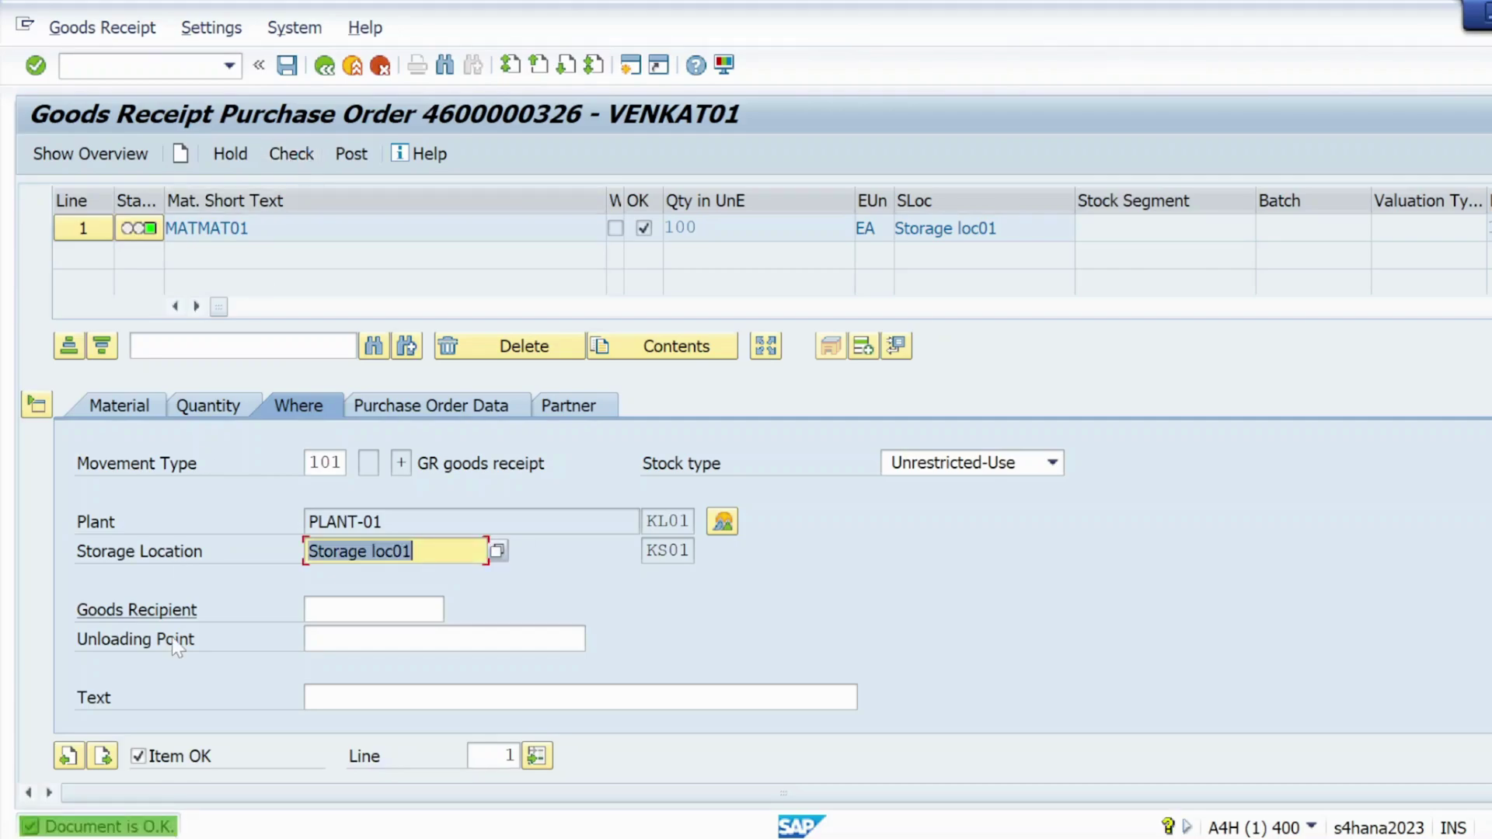
# Post the goods receipt and read the M7109 long text: account 300000 for key BSX is directly postable
pyautogui.click(346, 161)
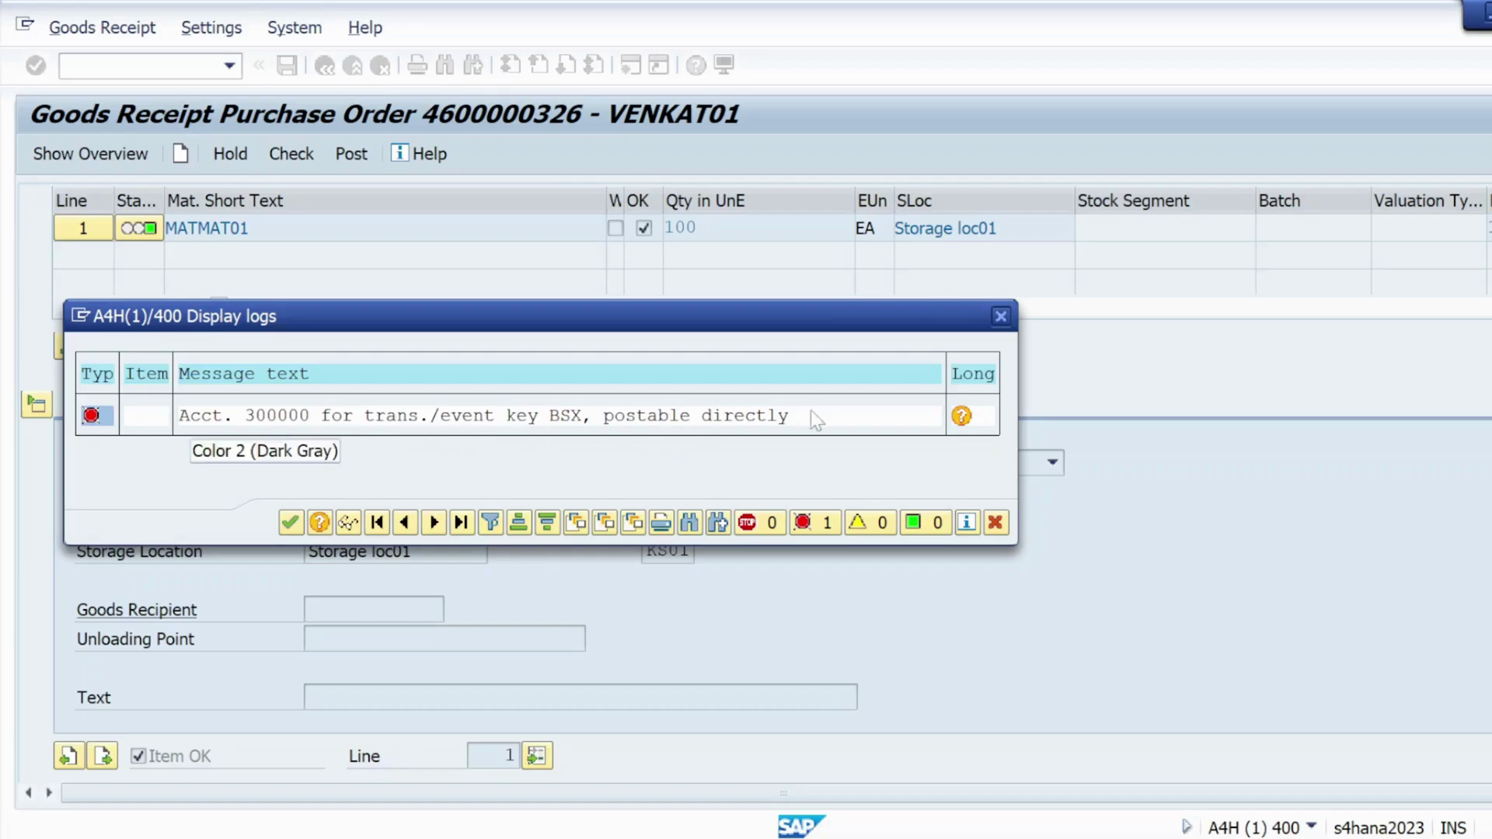
pyautogui.click(964, 420)
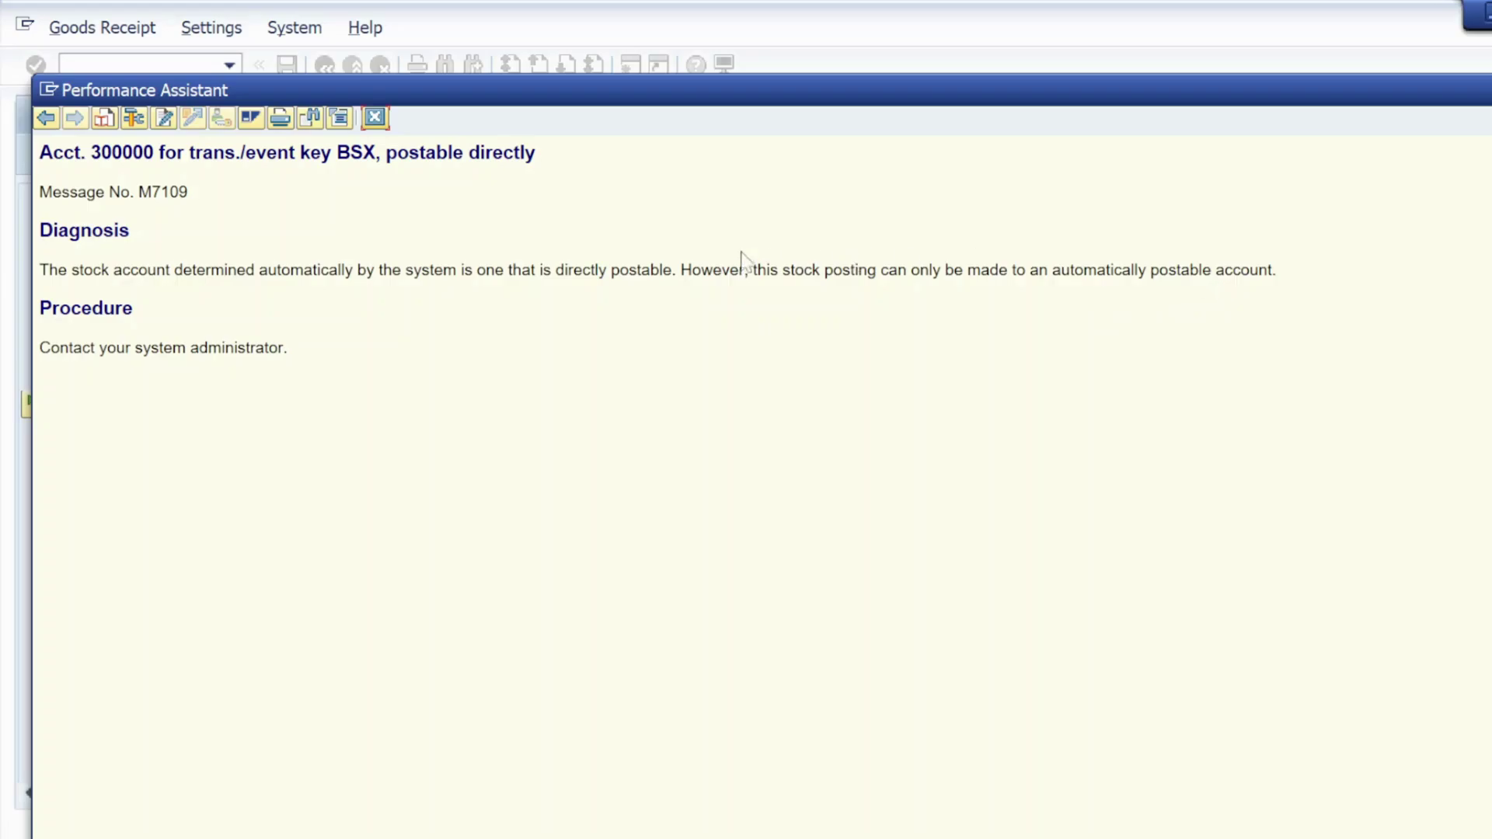
pyautogui.click(378, 120)
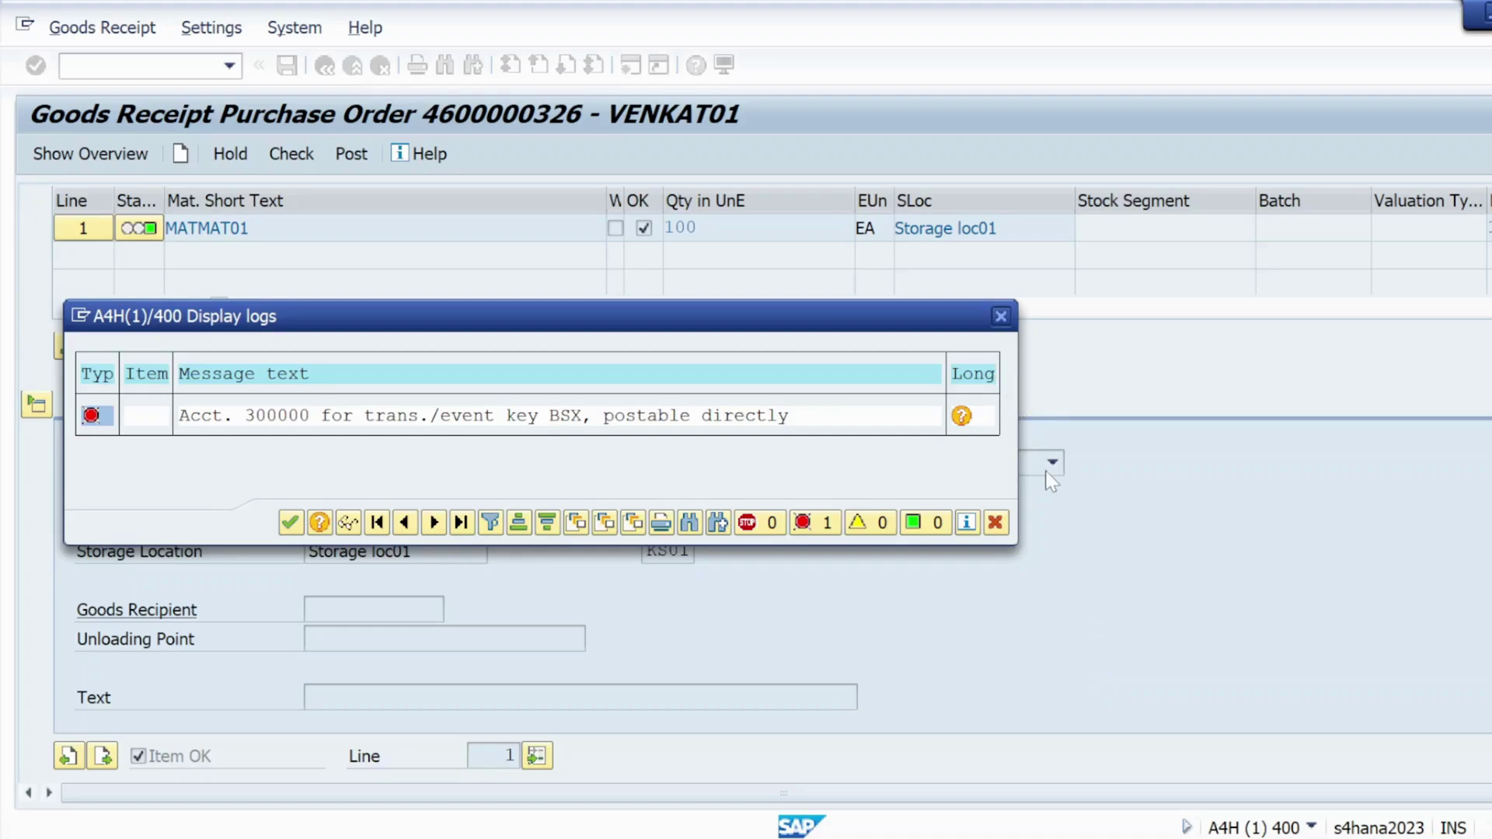
# Close the error log and open the automatic posting procedures with /oobyc in a new session
pyautogui.click(1001, 316)
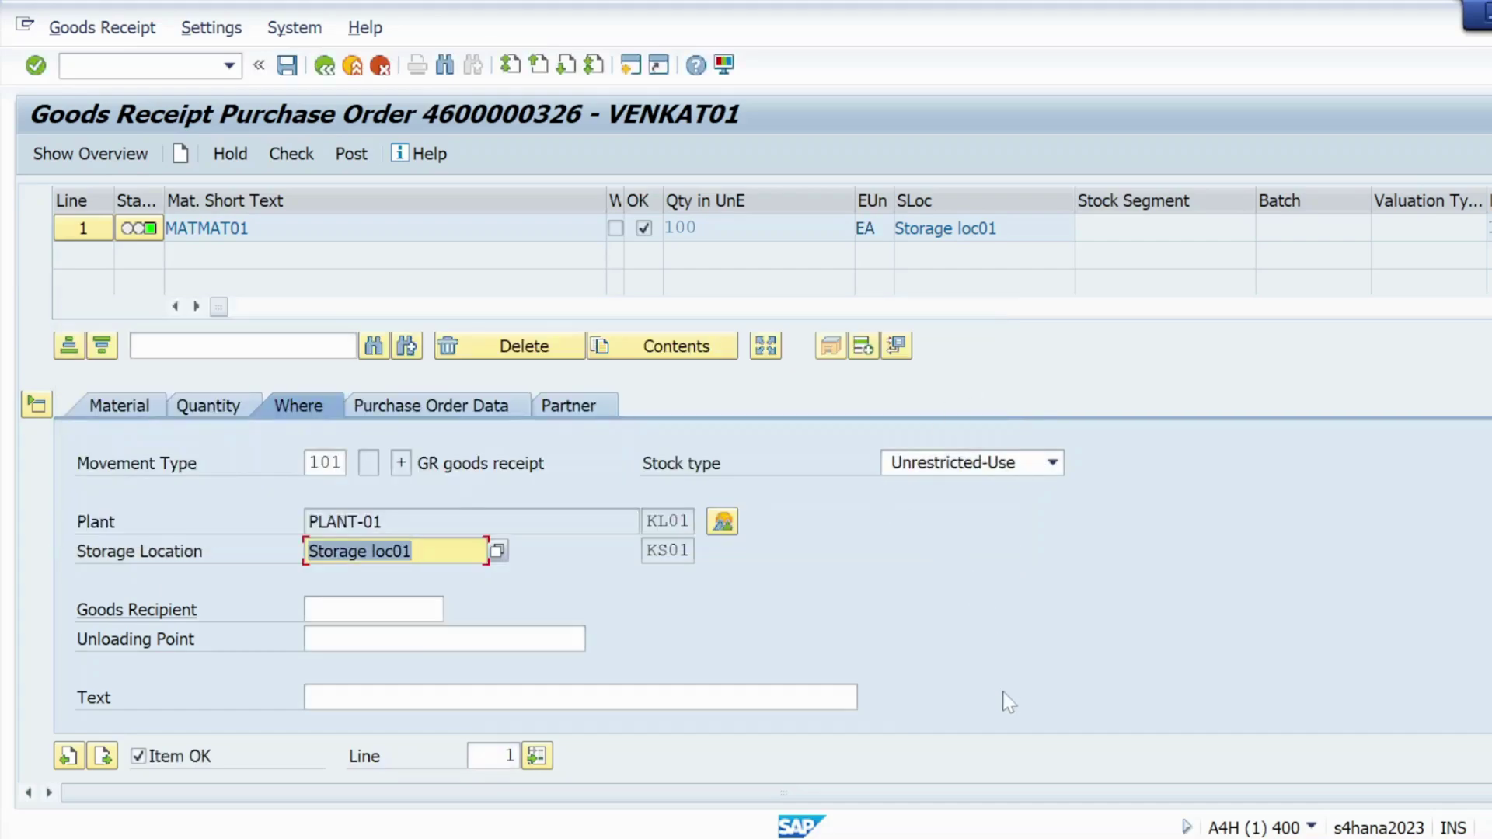
pyautogui.click(1042, 836)
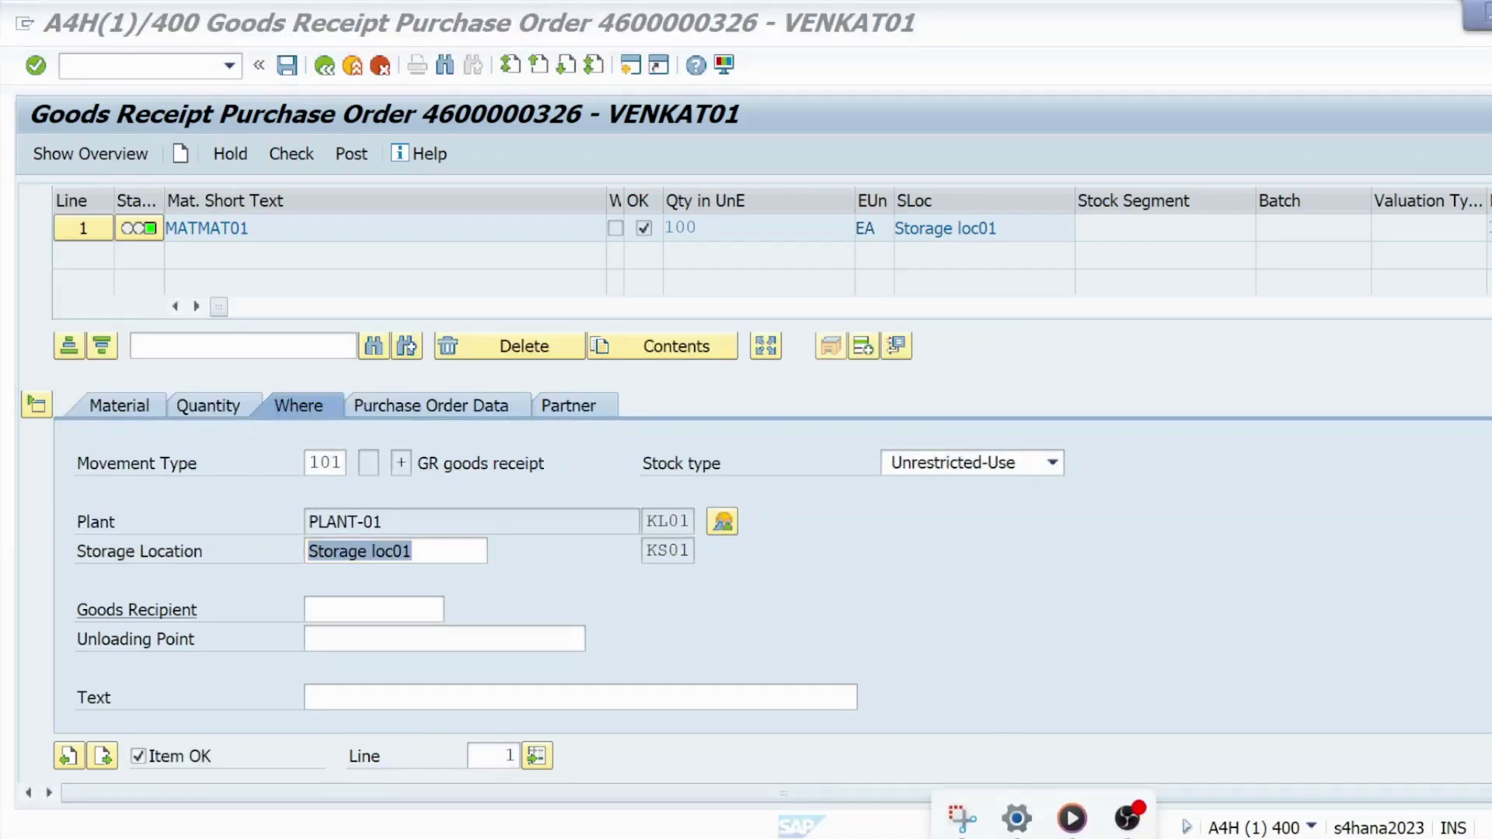
pyautogui.click(1127, 801)
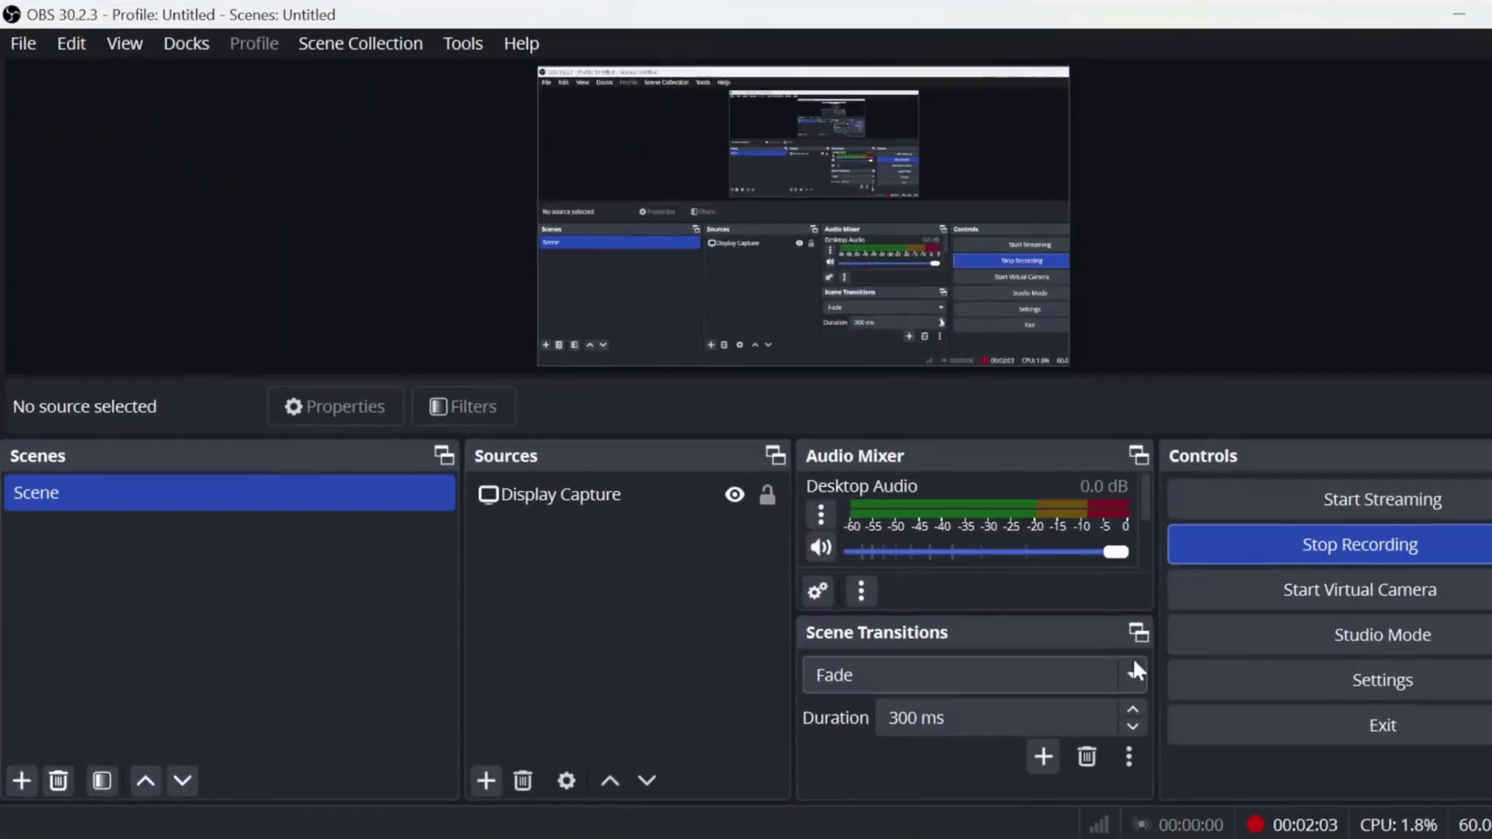
pyautogui.click(1457, 23)
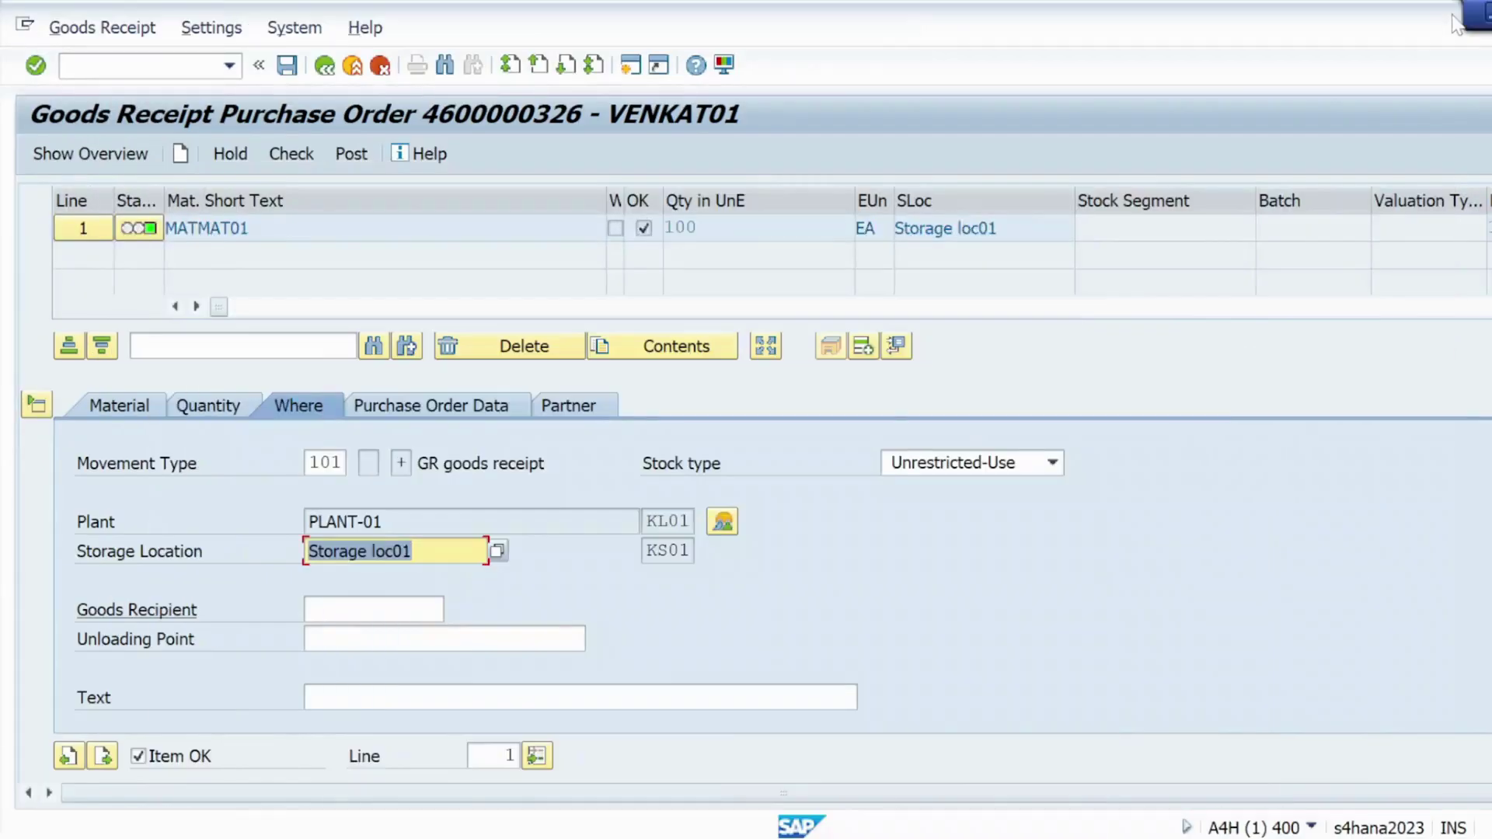
pyautogui.click(156, 65)
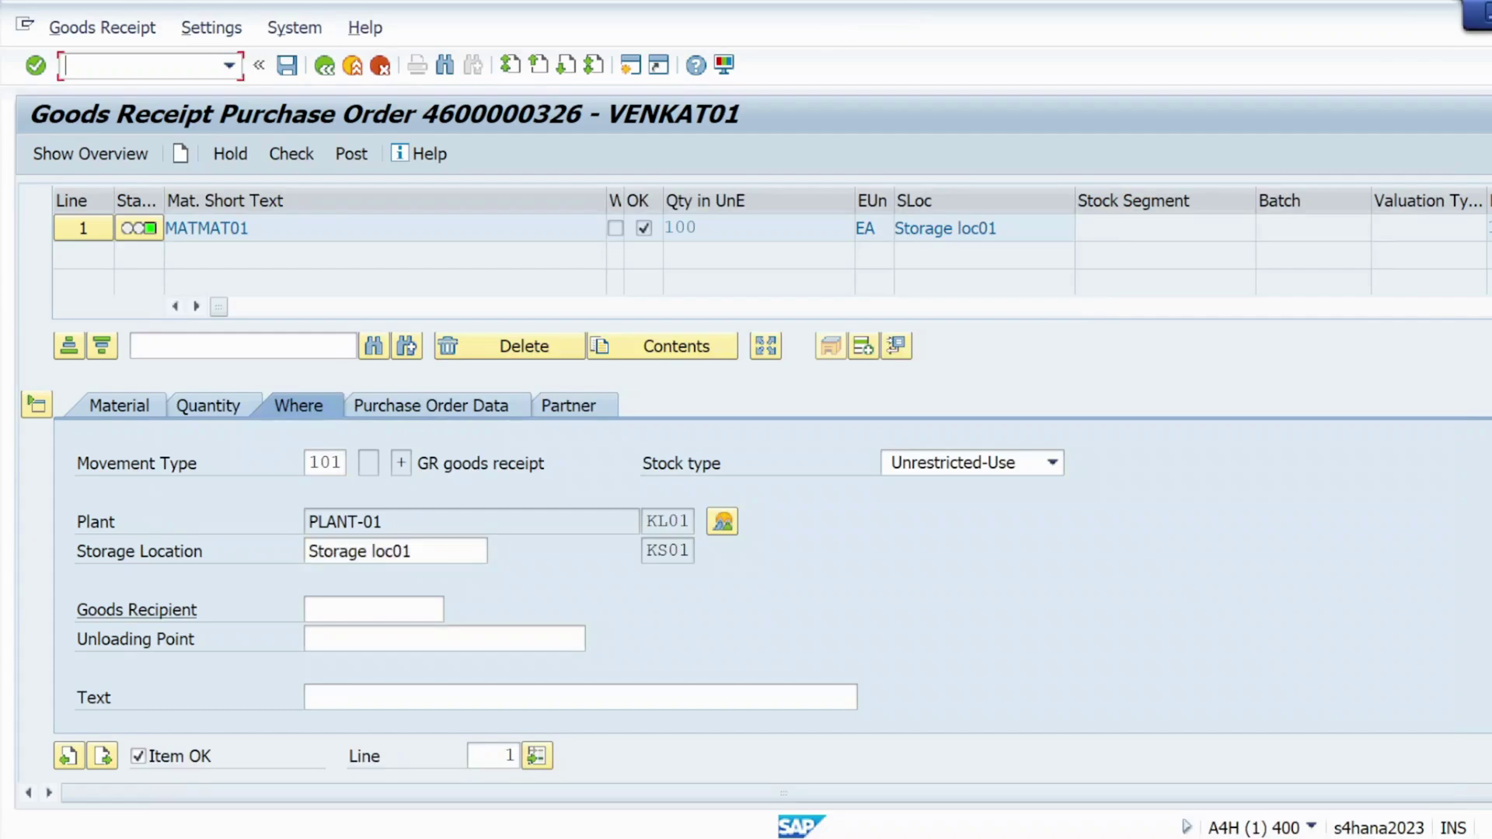
pyautogui.write('/oobyc')
pyautogui.press('Return')
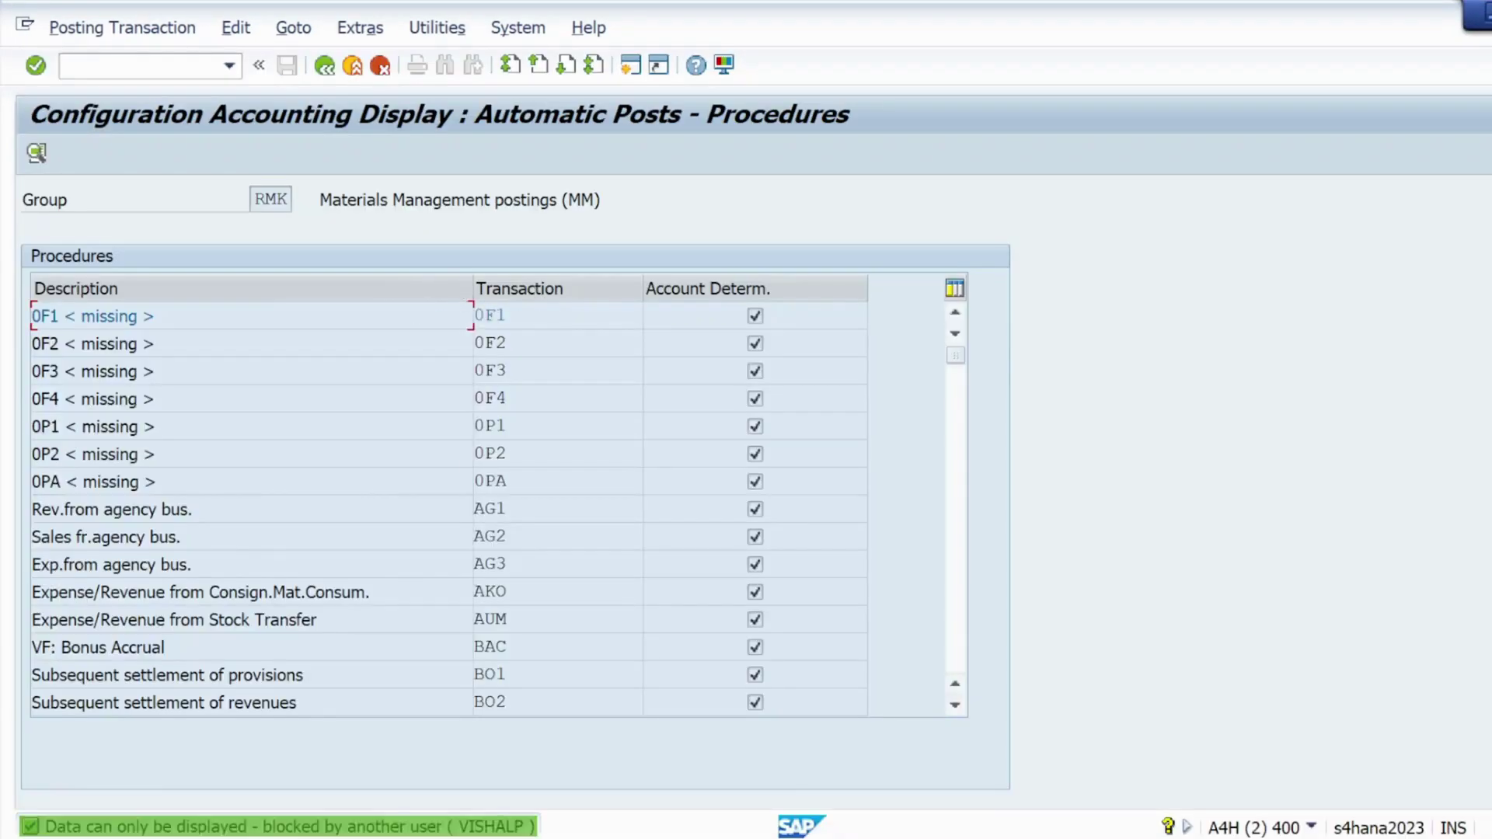
pyautogui.hotkey('alt', 'Tab')
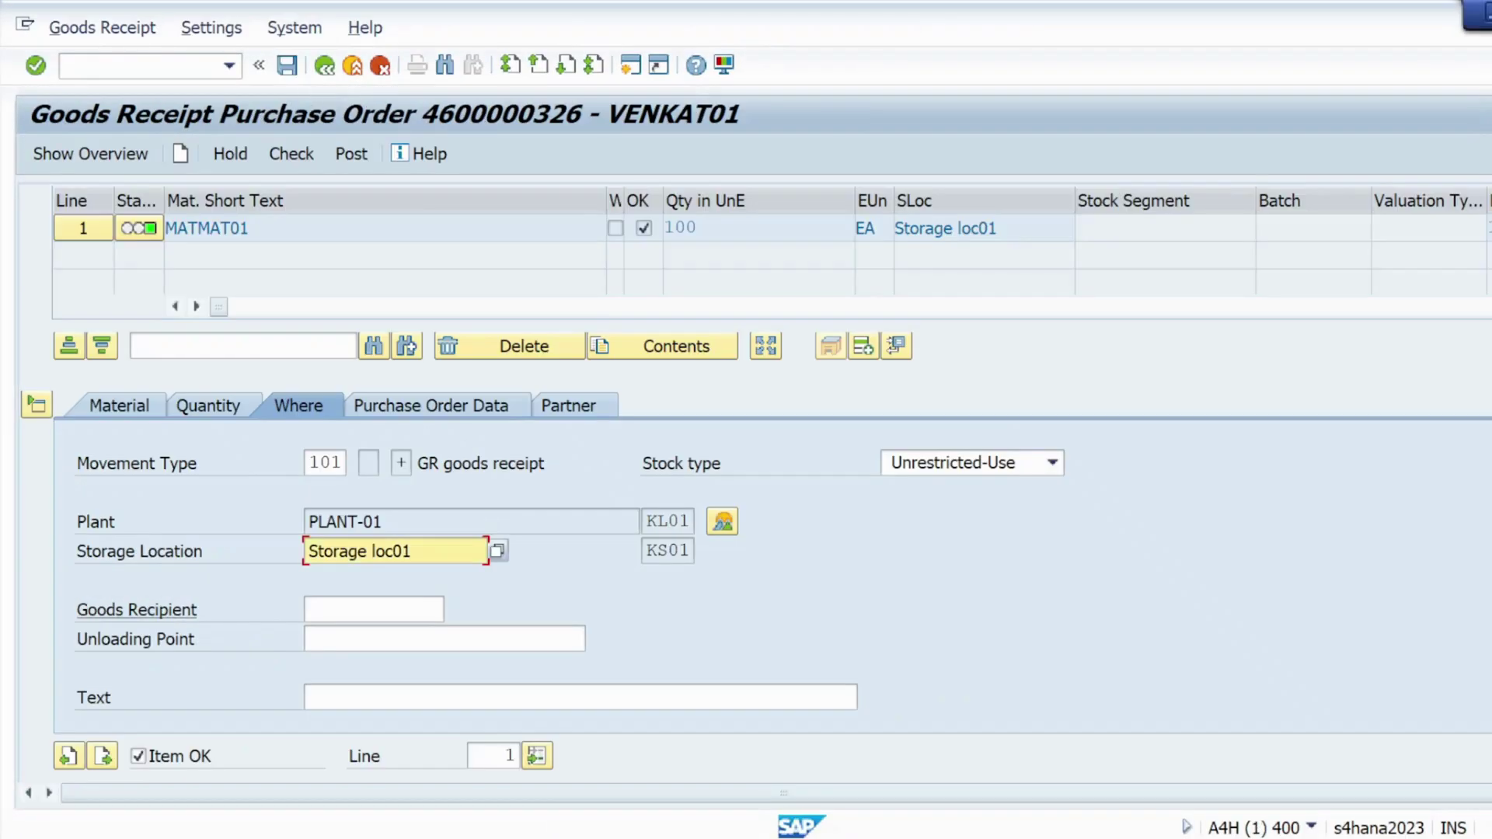
pyautogui.click(351, 156)
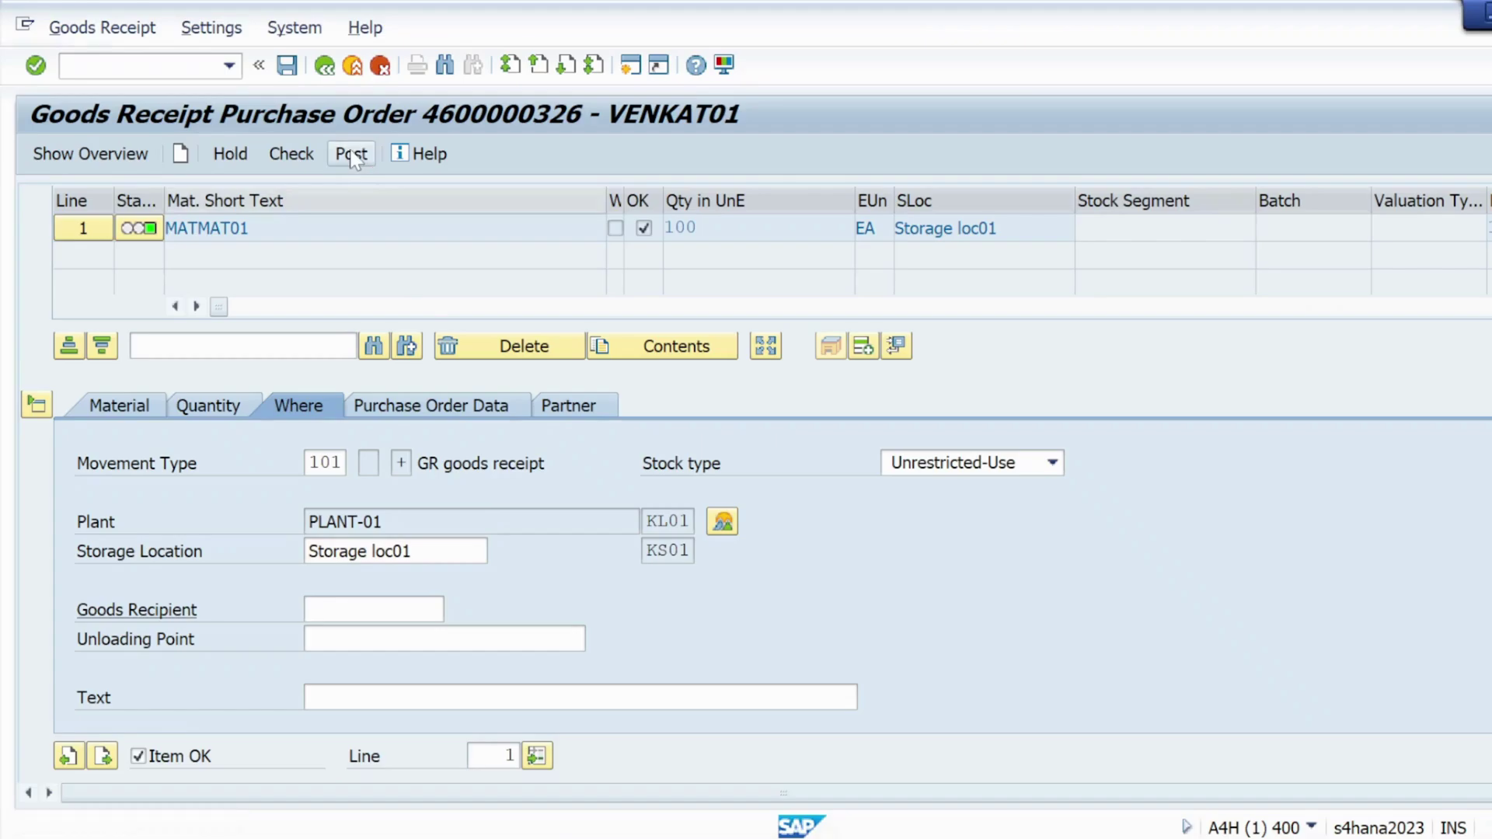
pyautogui.click(961, 418)
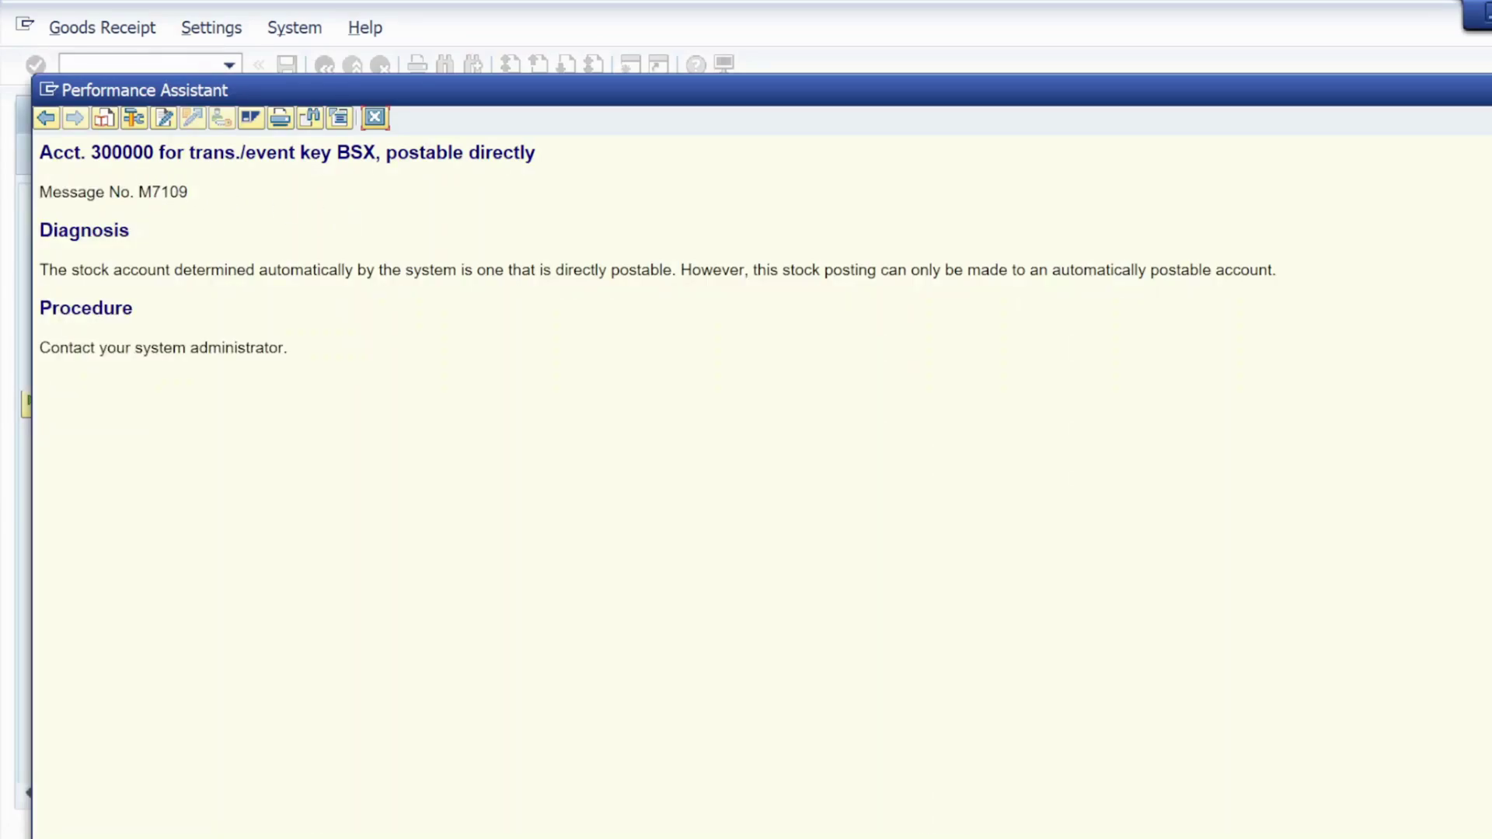
pyautogui.moveTo(380, 153); pyautogui.dragTo(337, 153)
pyautogui.hotkey('alt', 'Tab')
pyautogui.hotkey('alt', 'Tab')
pyautogui.hotkey('shift', 'alt', 'Tab')
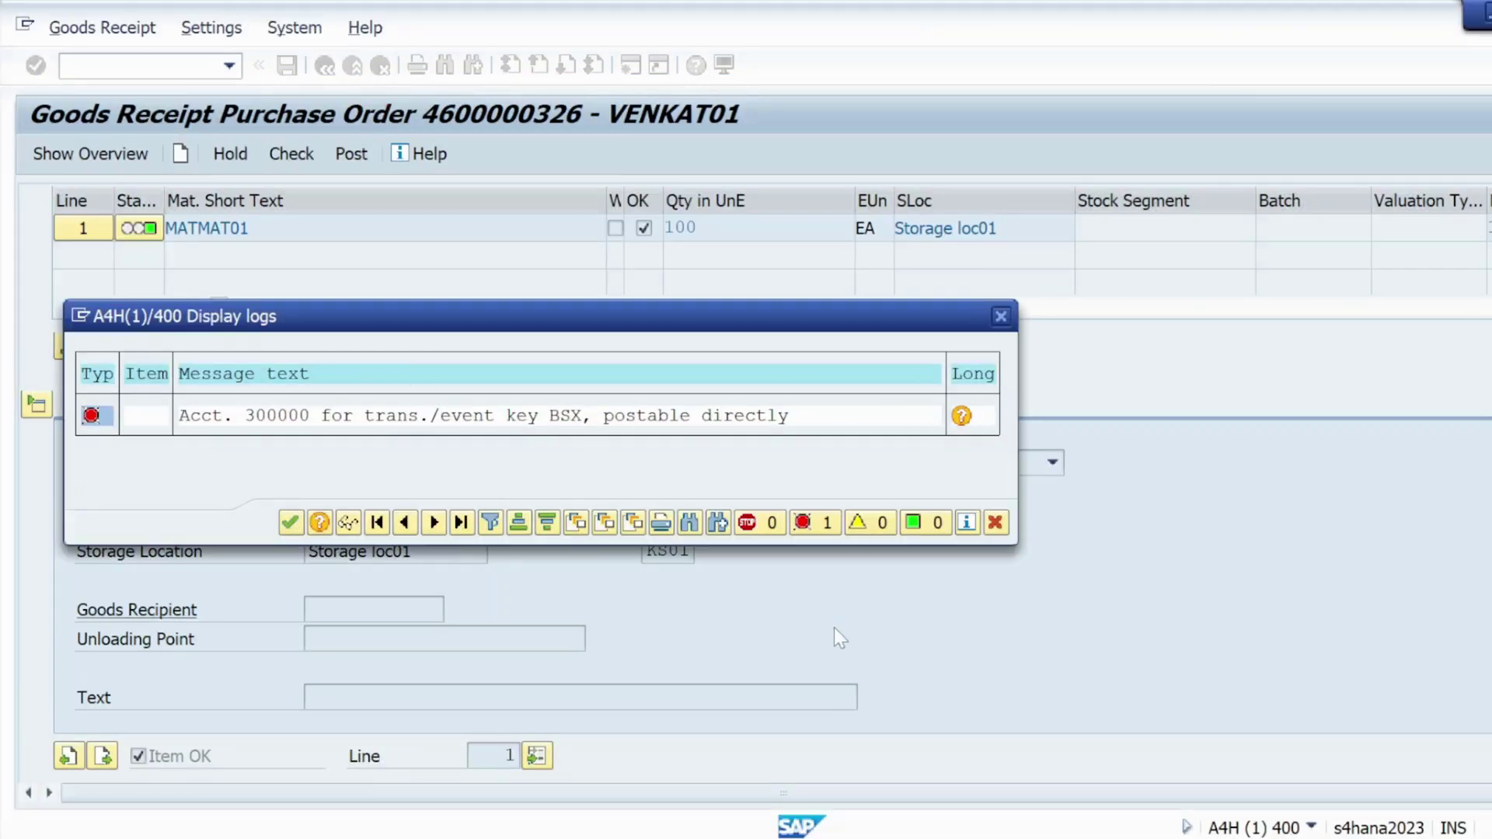
pyautogui.hotkey('alt', 'Tab')
pyautogui.hotkey('alt', 'Tab')
pyautogui.hotkey('alt', 'Tab')
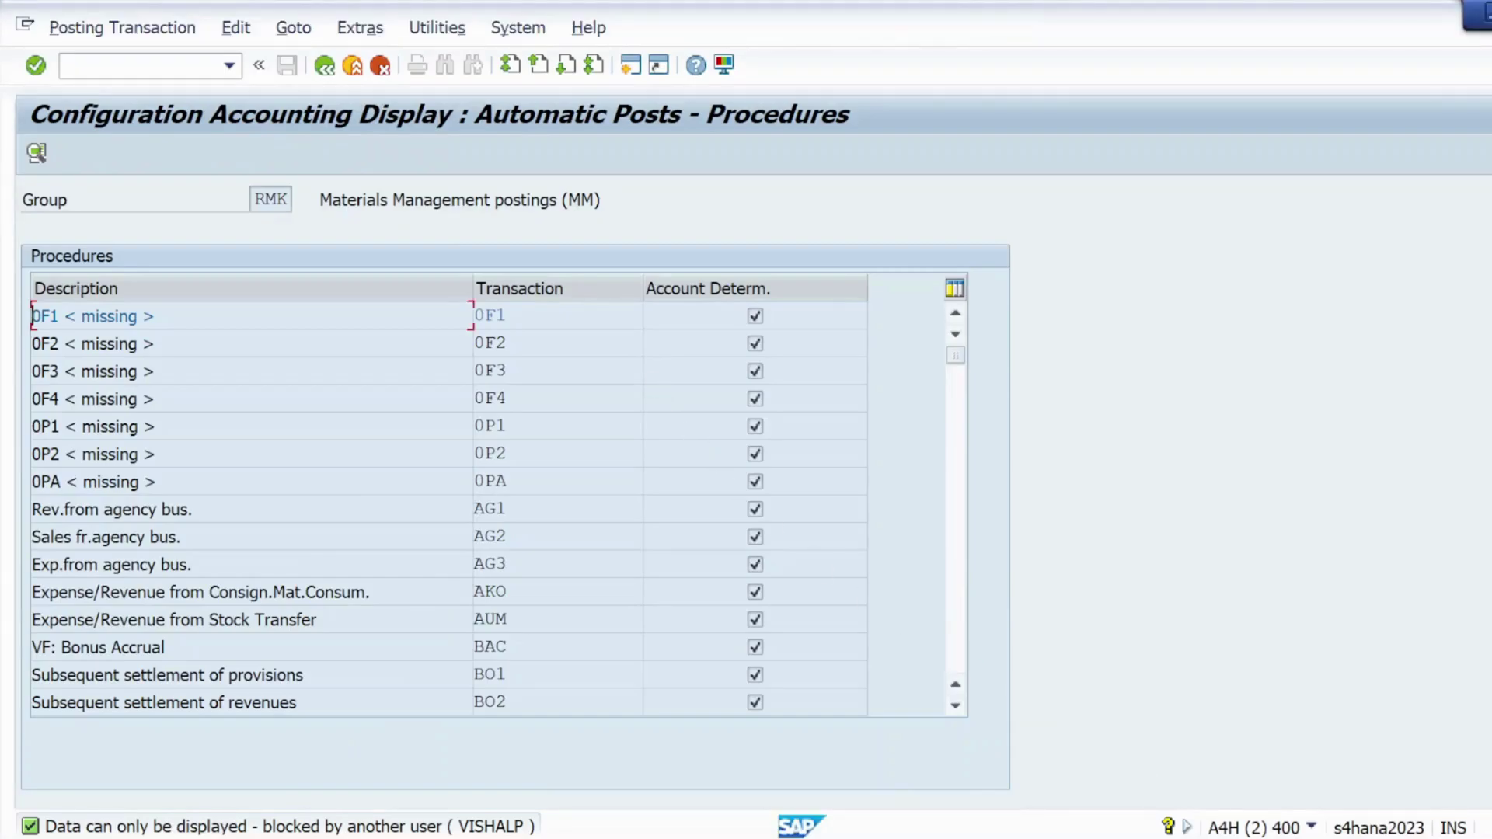
# Open the Inventory posting BSX procedure, getting the chart of accounts prompt with INT
pyautogui.click(955, 705)
pyautogui.click(955, 705)
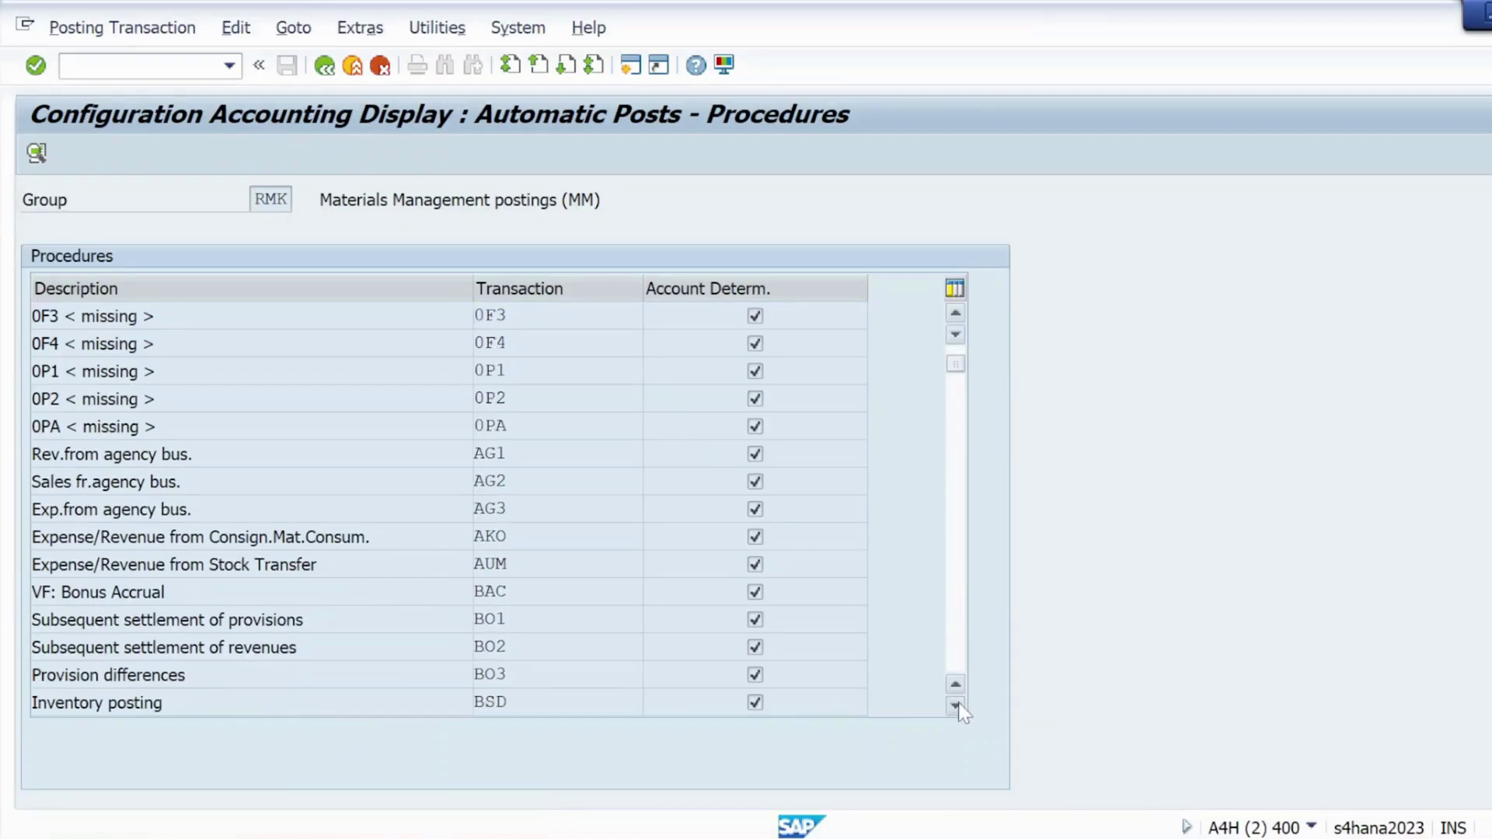
pyautogui.click(955, 705)
pyautogui.click(955, 705)
pyautogui.click(955, 705)
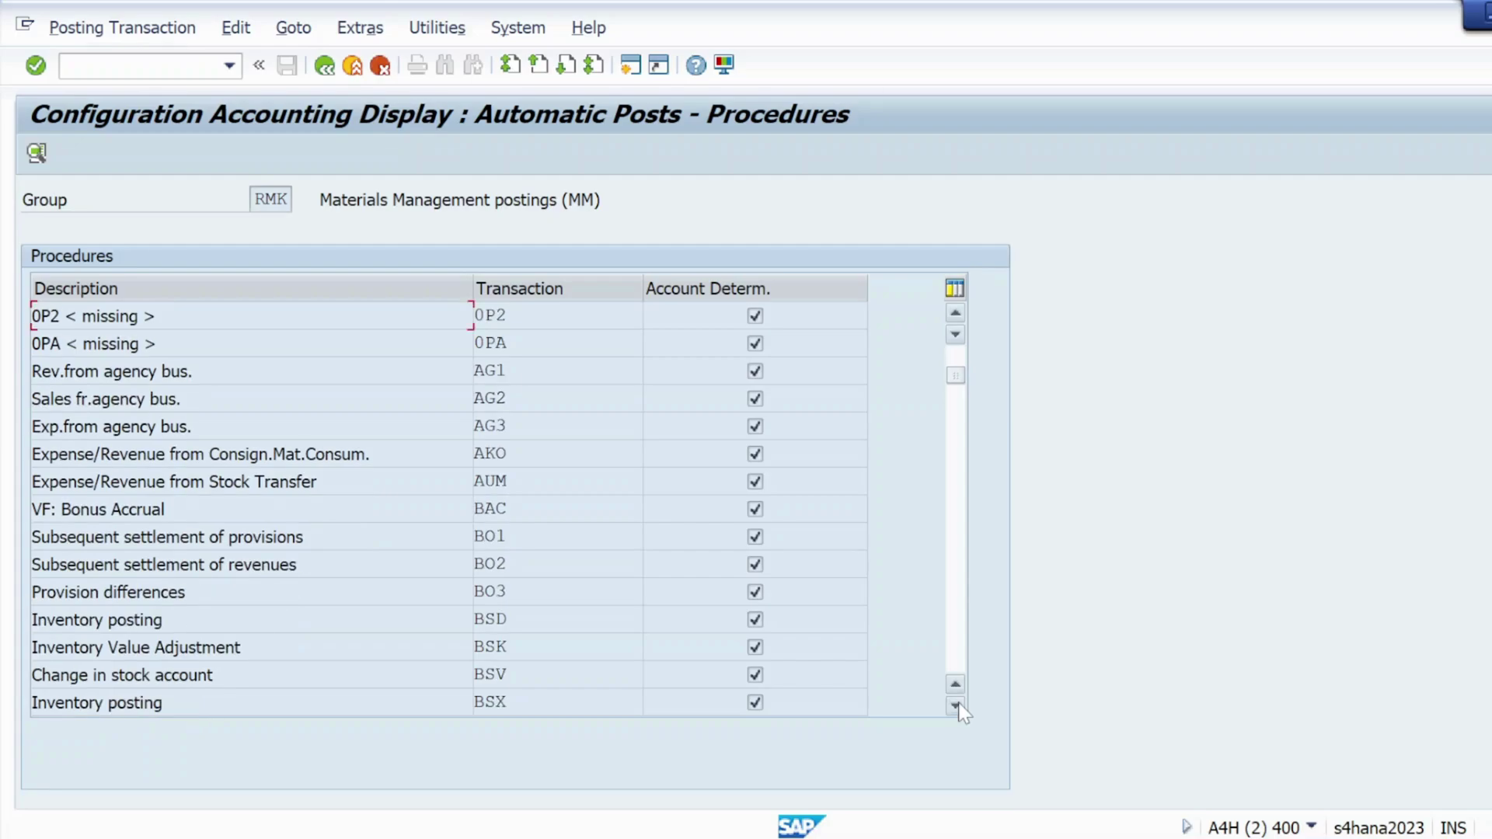
pyautogui.click(956, 705)
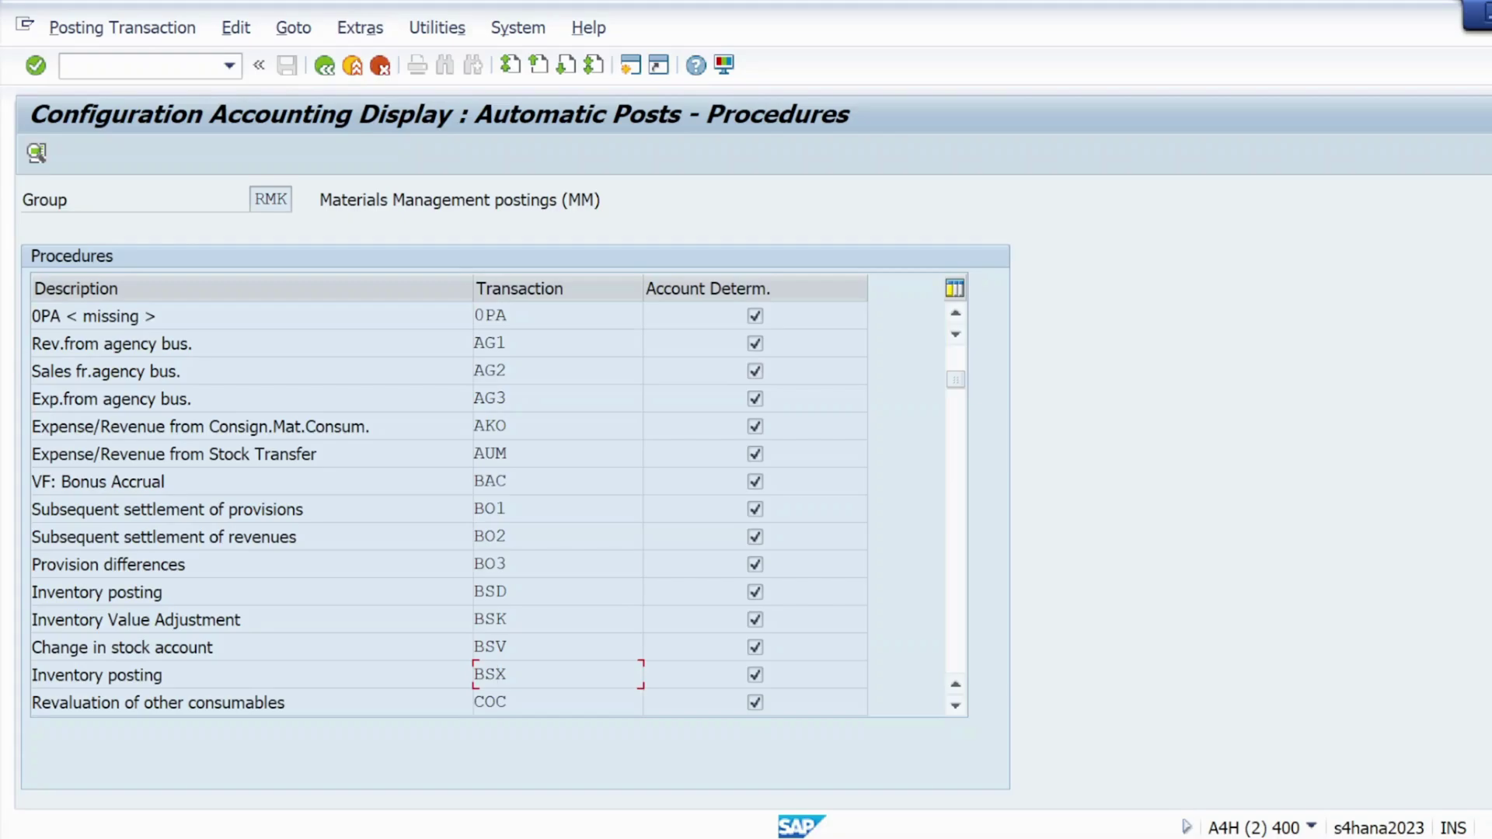
pyautogui.doubleClick(497, 674)
pyautogui.click(511, 533)
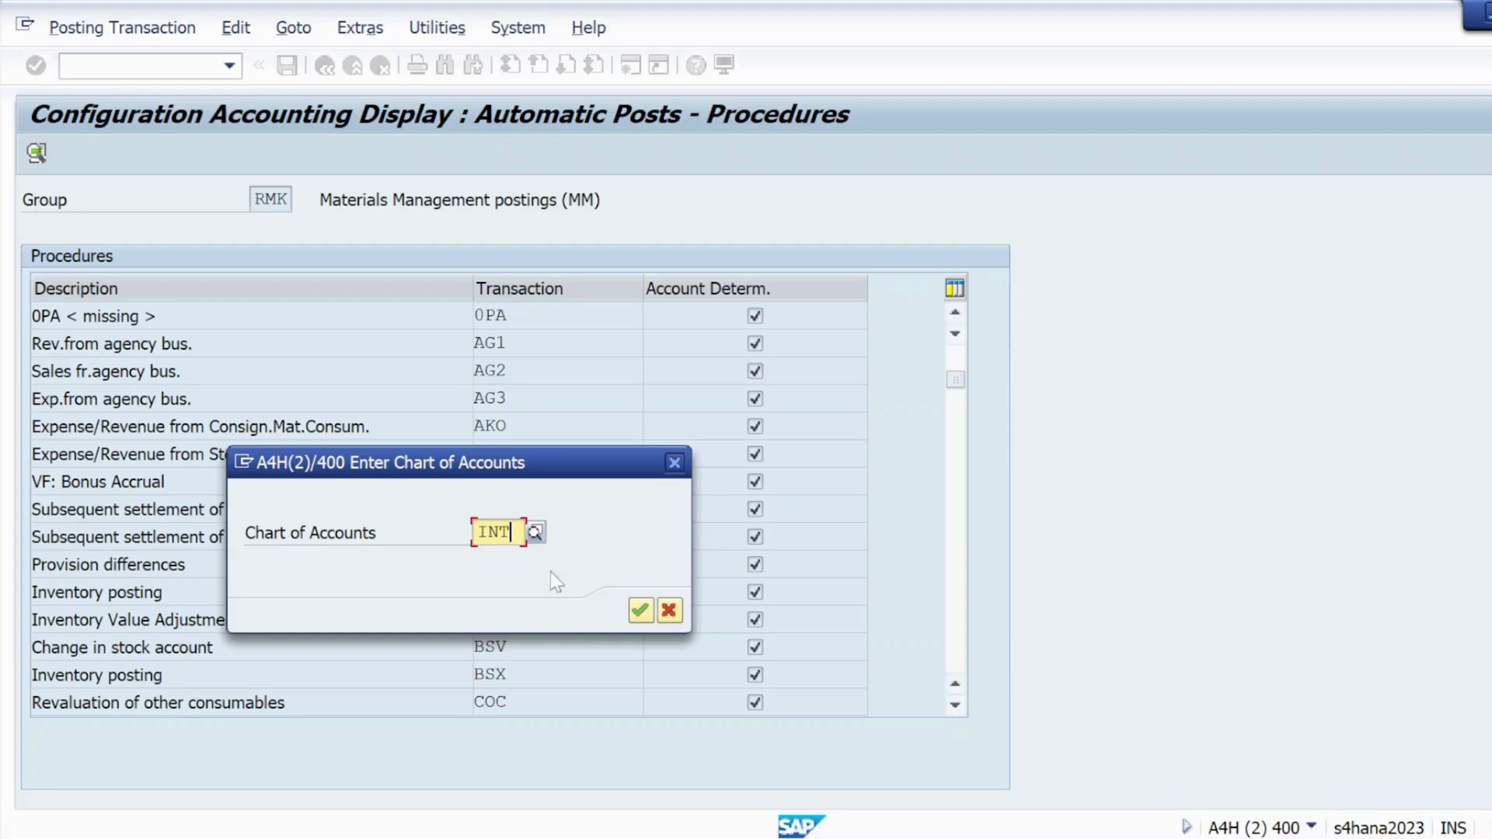
# Confirm chart INT and inspect valuation class 3000's BSX account 300000
pyautogui.click(640, 610)
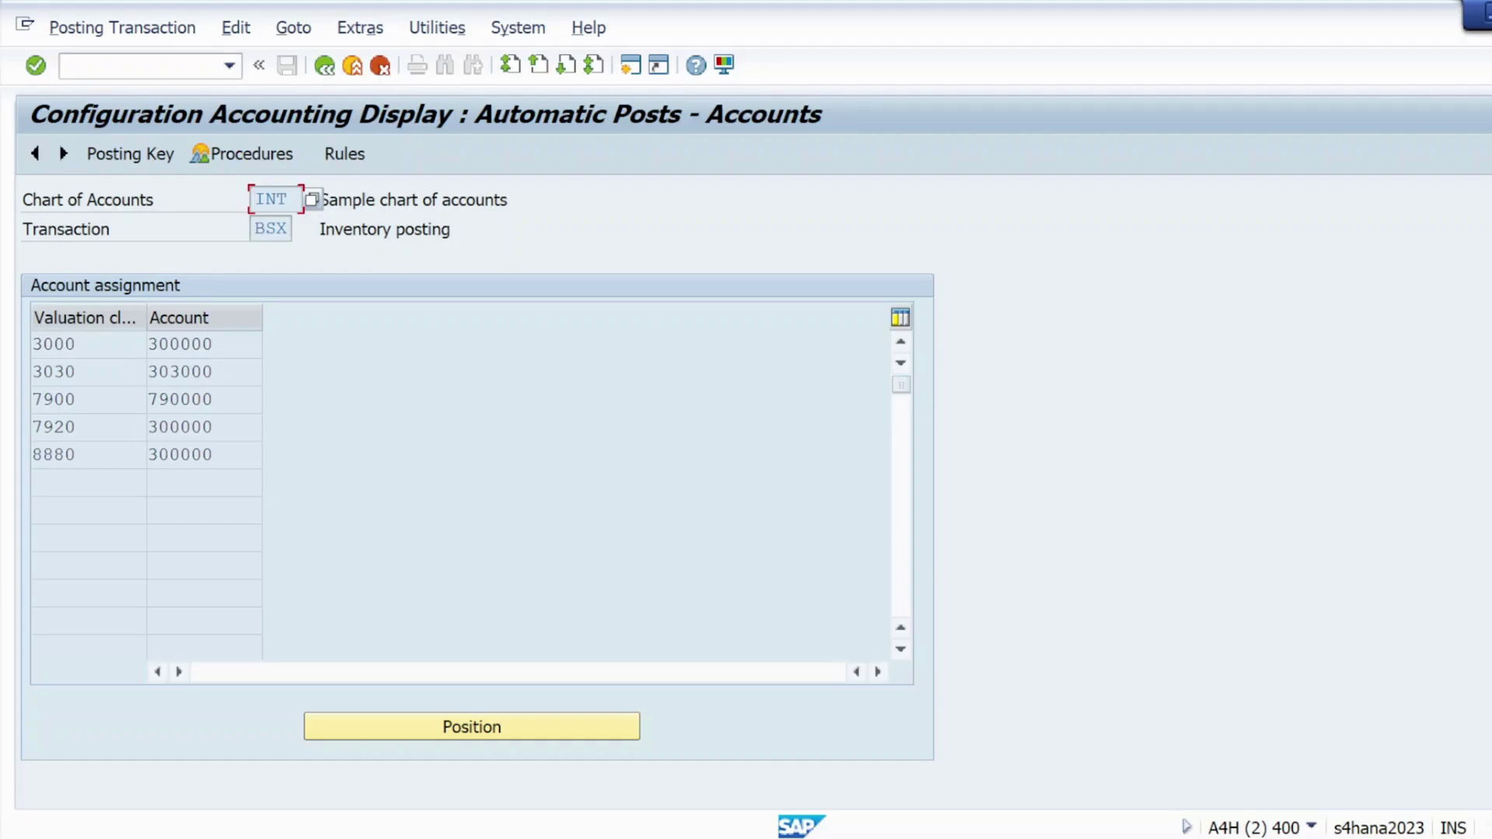
pyautogui.click(144, 344)
pyautogui.hotkey('shift', 'Left')
pyautogui.hotkey('shift', 'Left')
pyautogui.hotkey('shift', 'Left')
pyautogui.hotkey('shift', 'Left')
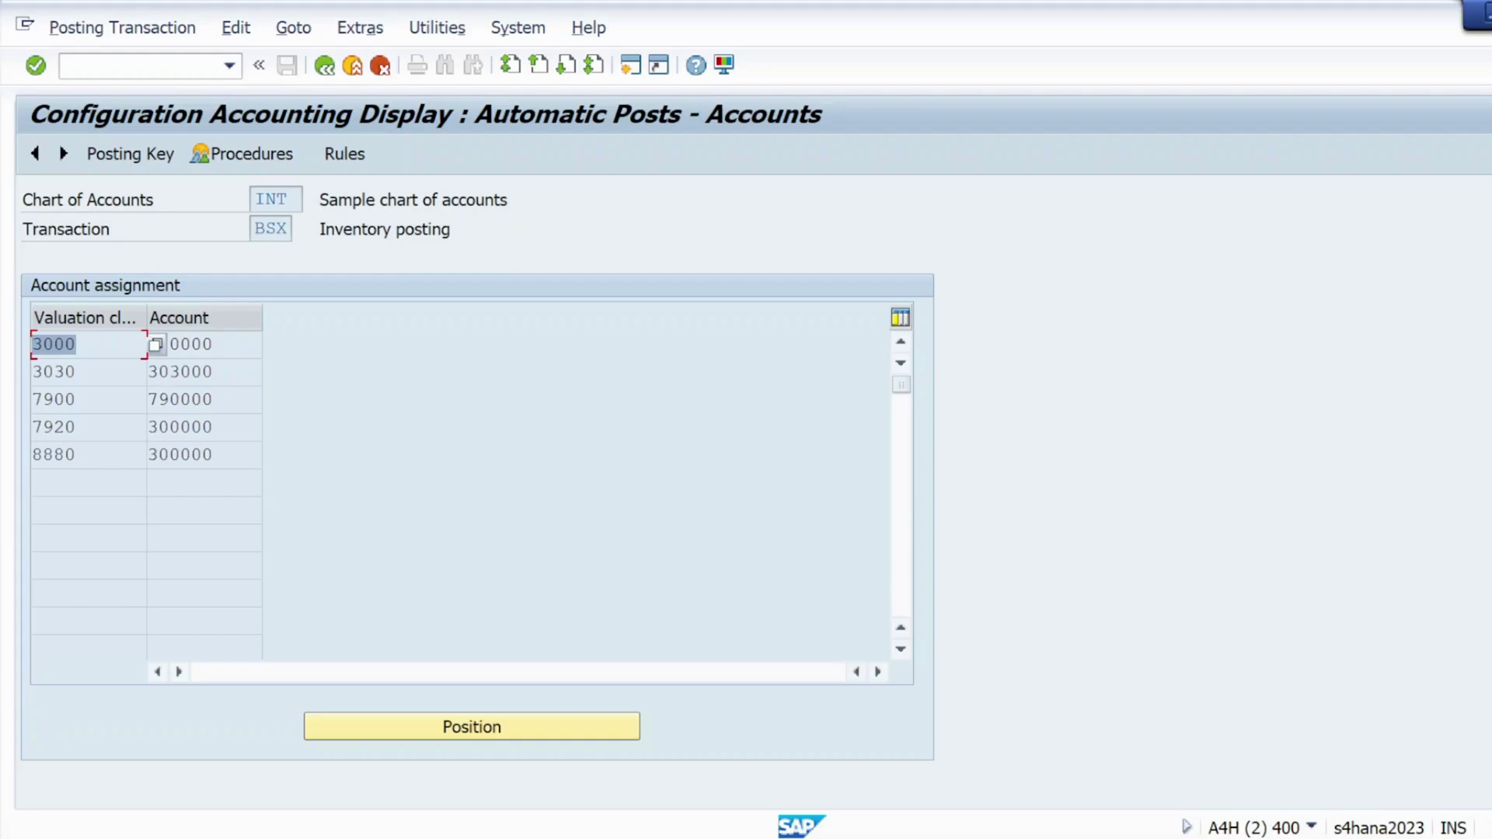
pyautogui.press('Tab')
pyautogui.hotkey('shift', 'Left')
pyautogui.hotkey('shift', 'Left')
pyautogui.hotkey('shift', 'Left')
pyautogui.hotkey('shift', 'Left')
pyautogui.hotkey('shift', 'Left')
pyautogui.hotkey('shift', 'Left')
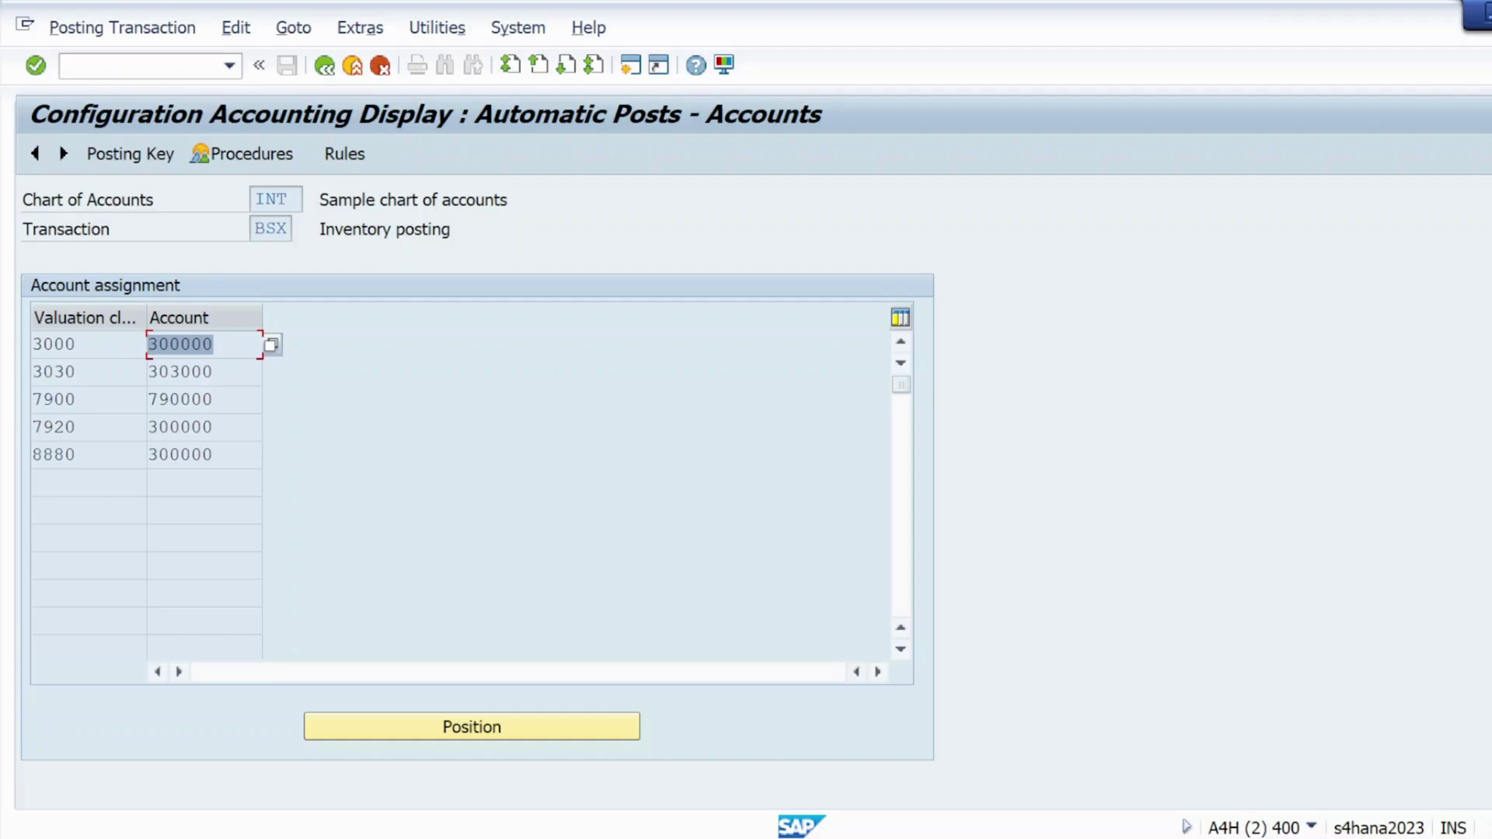
# View the BSX posting keys, then go back and reopen the BSX account assignments
pyautogui.click(127, 164)
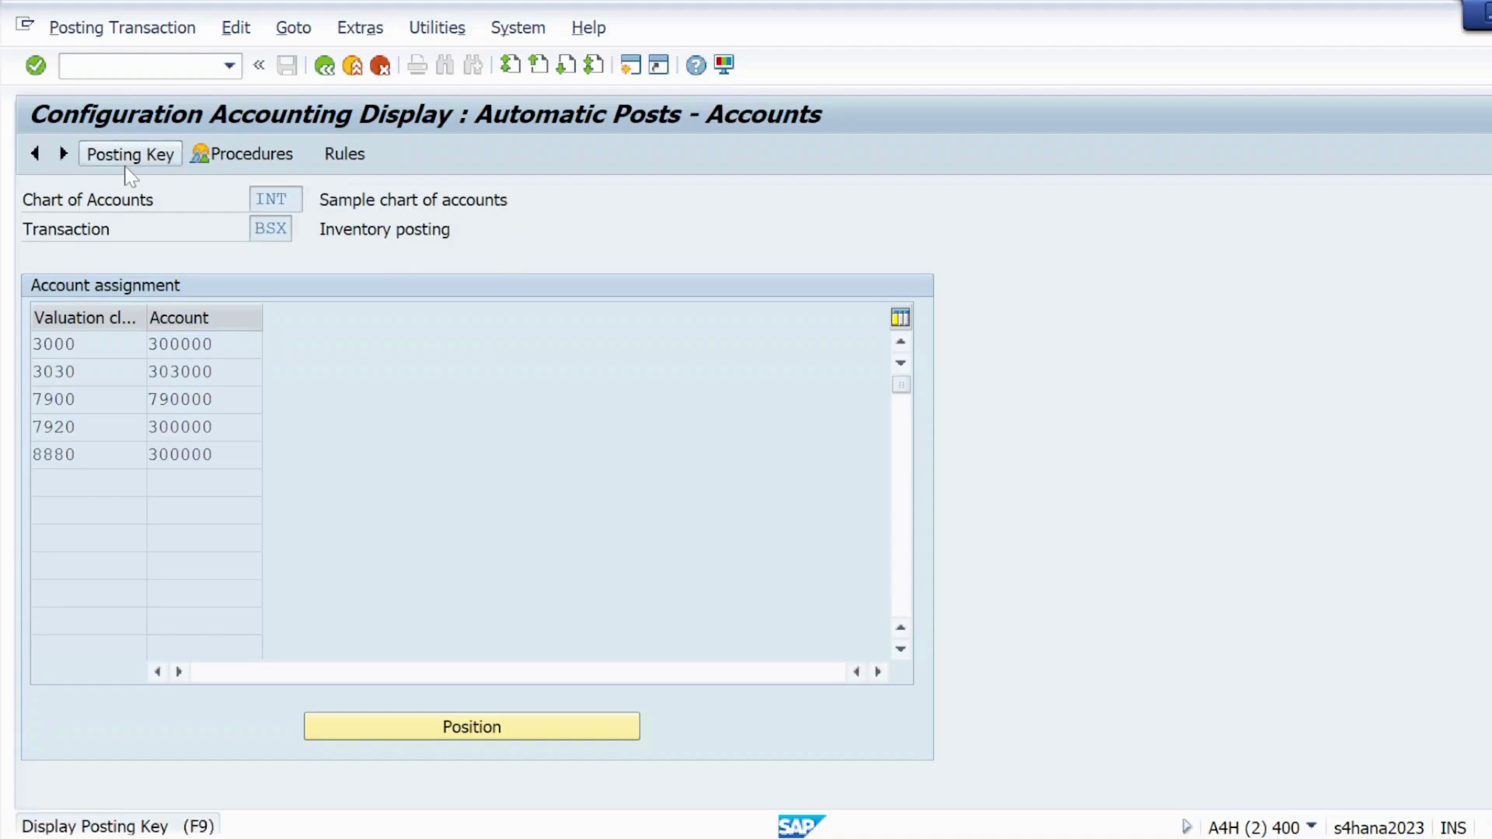
pyautogui.click(324, 67)
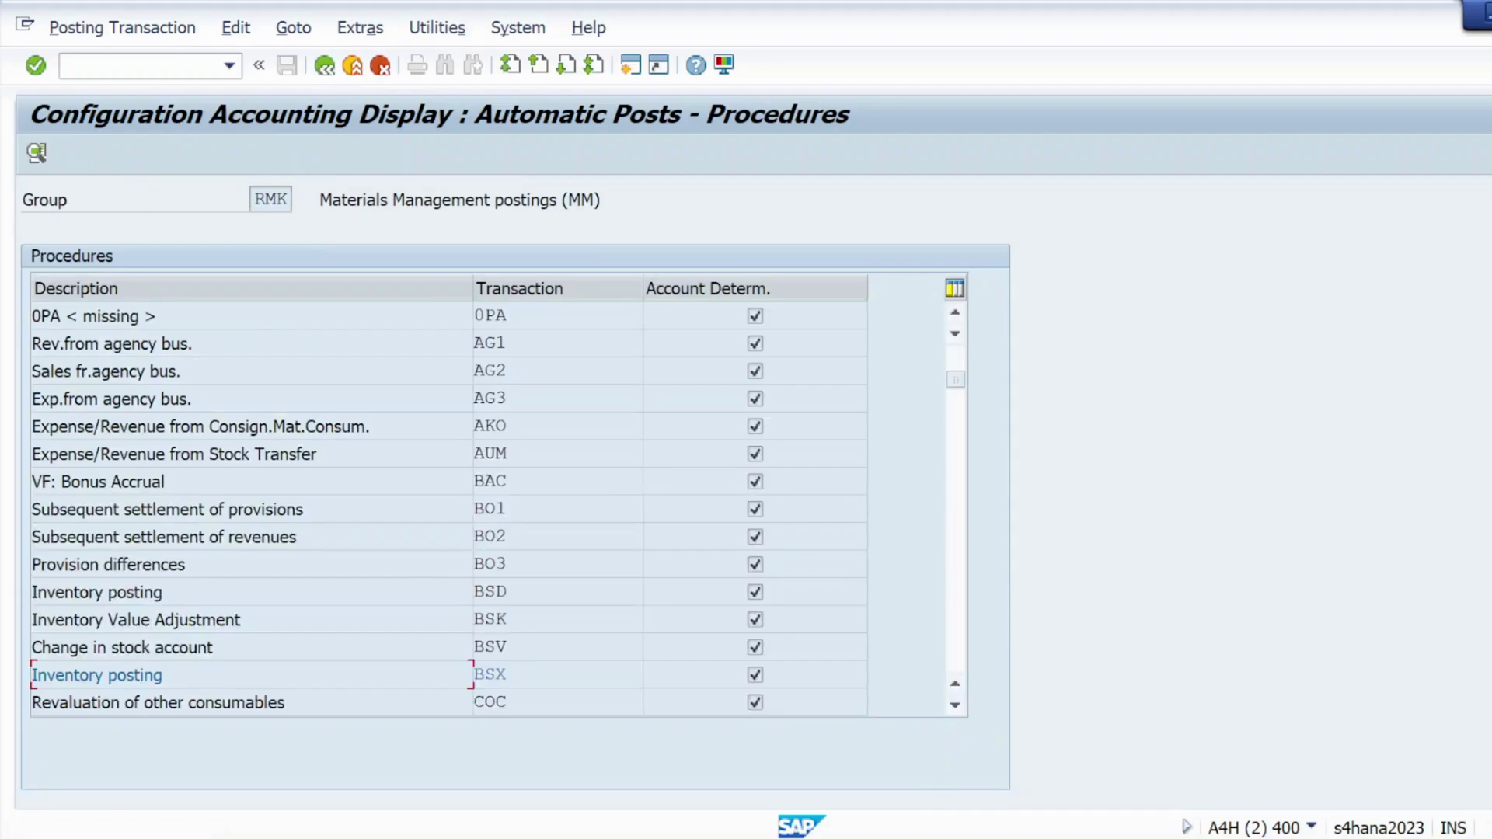
pyautogui.doubleClick(494, 675)
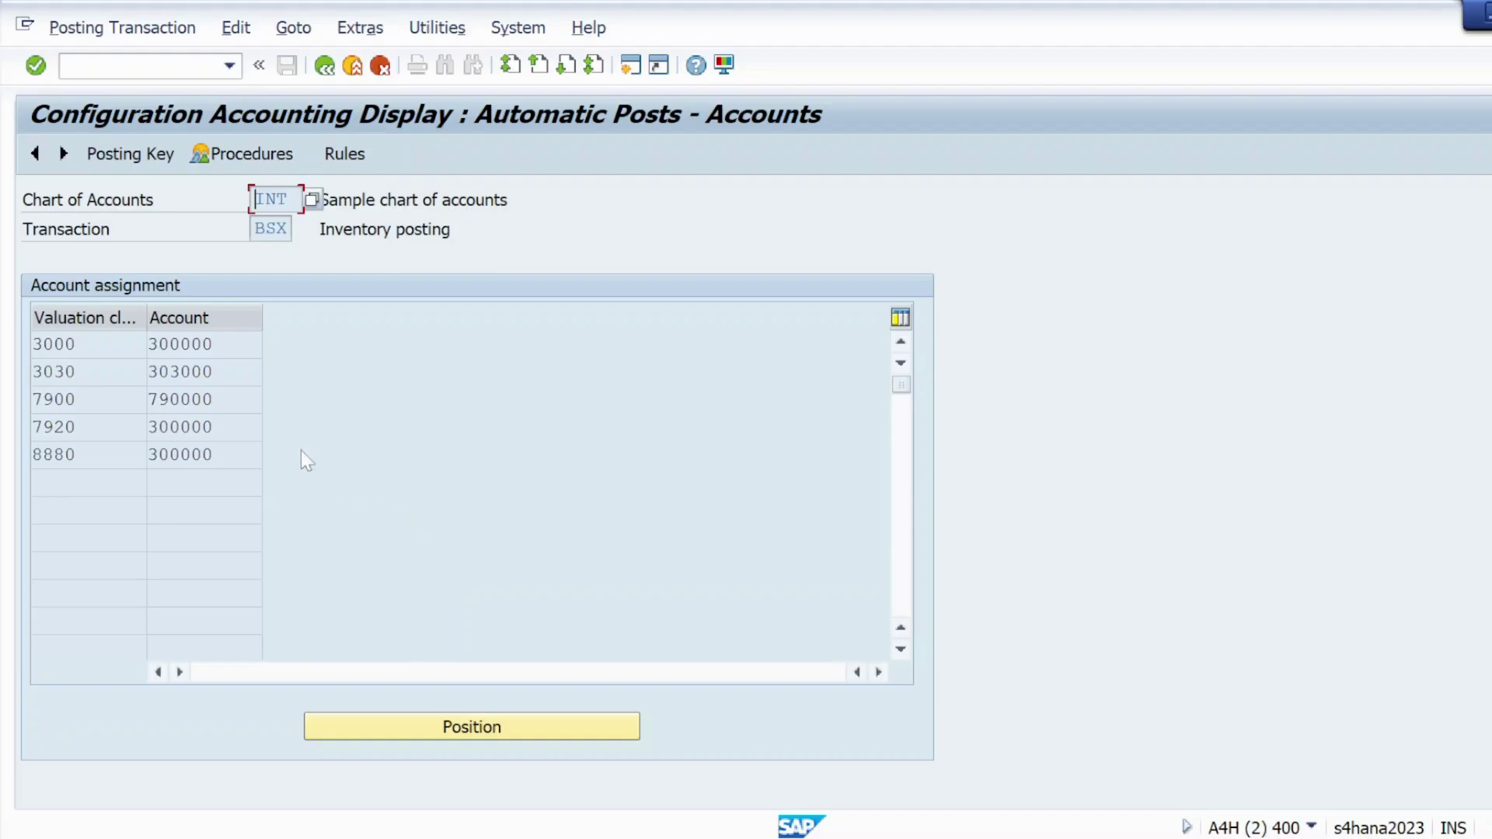
pyautogui.click(43, 155)
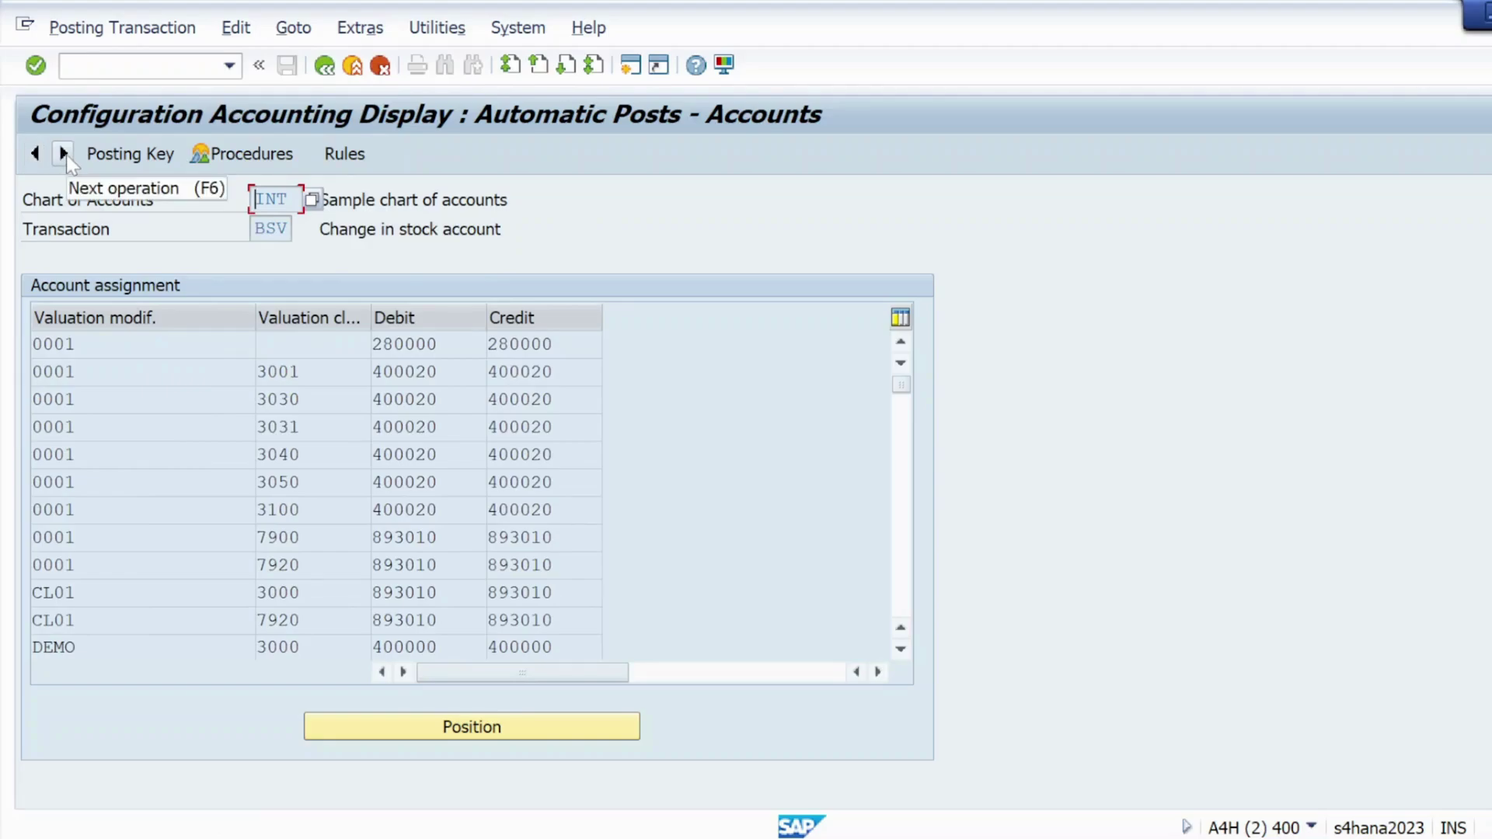
pyautogui.click(64, 154)
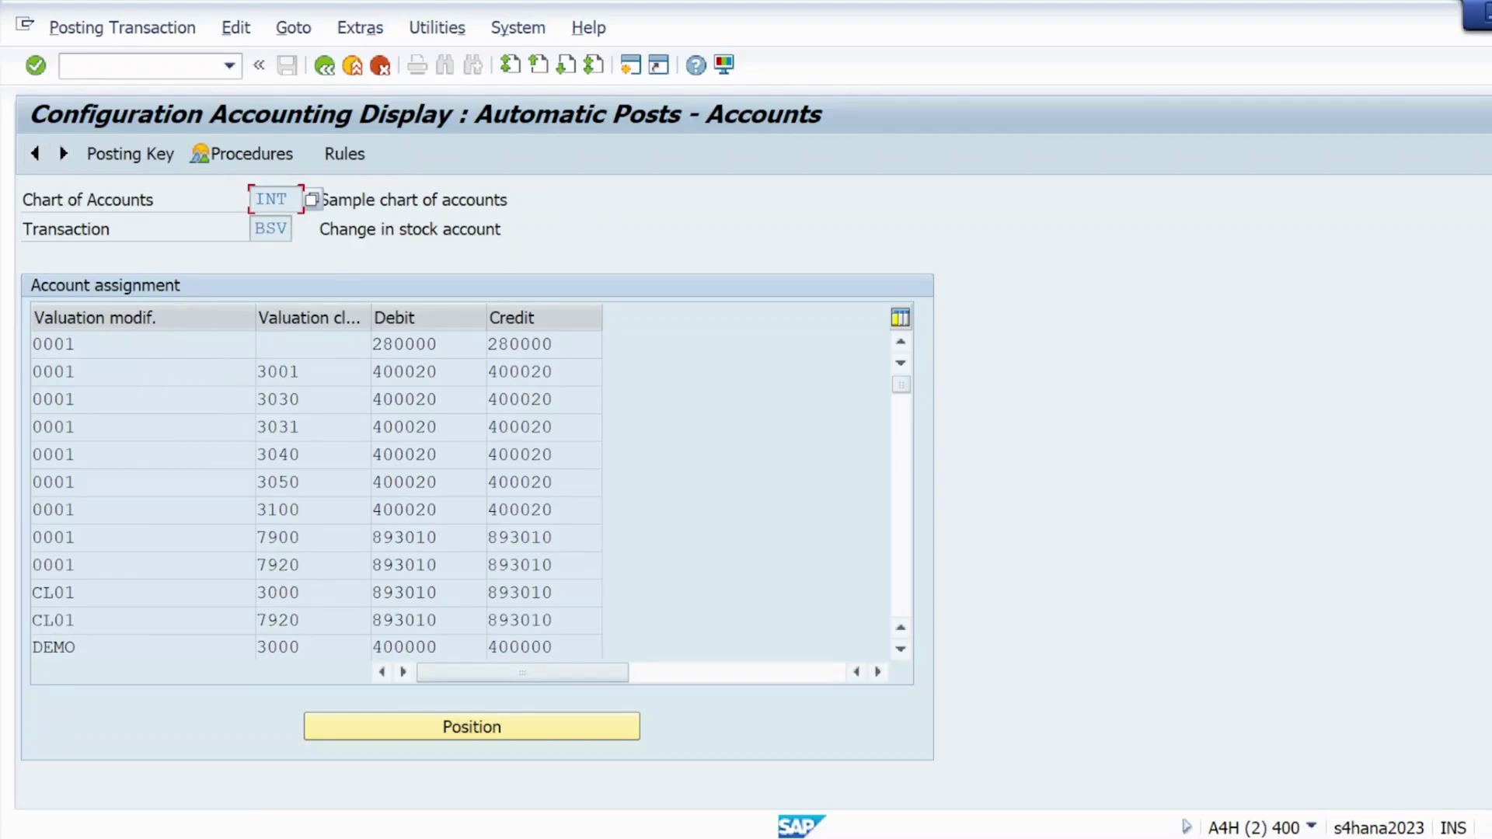
pyautogui.click(64, 154)
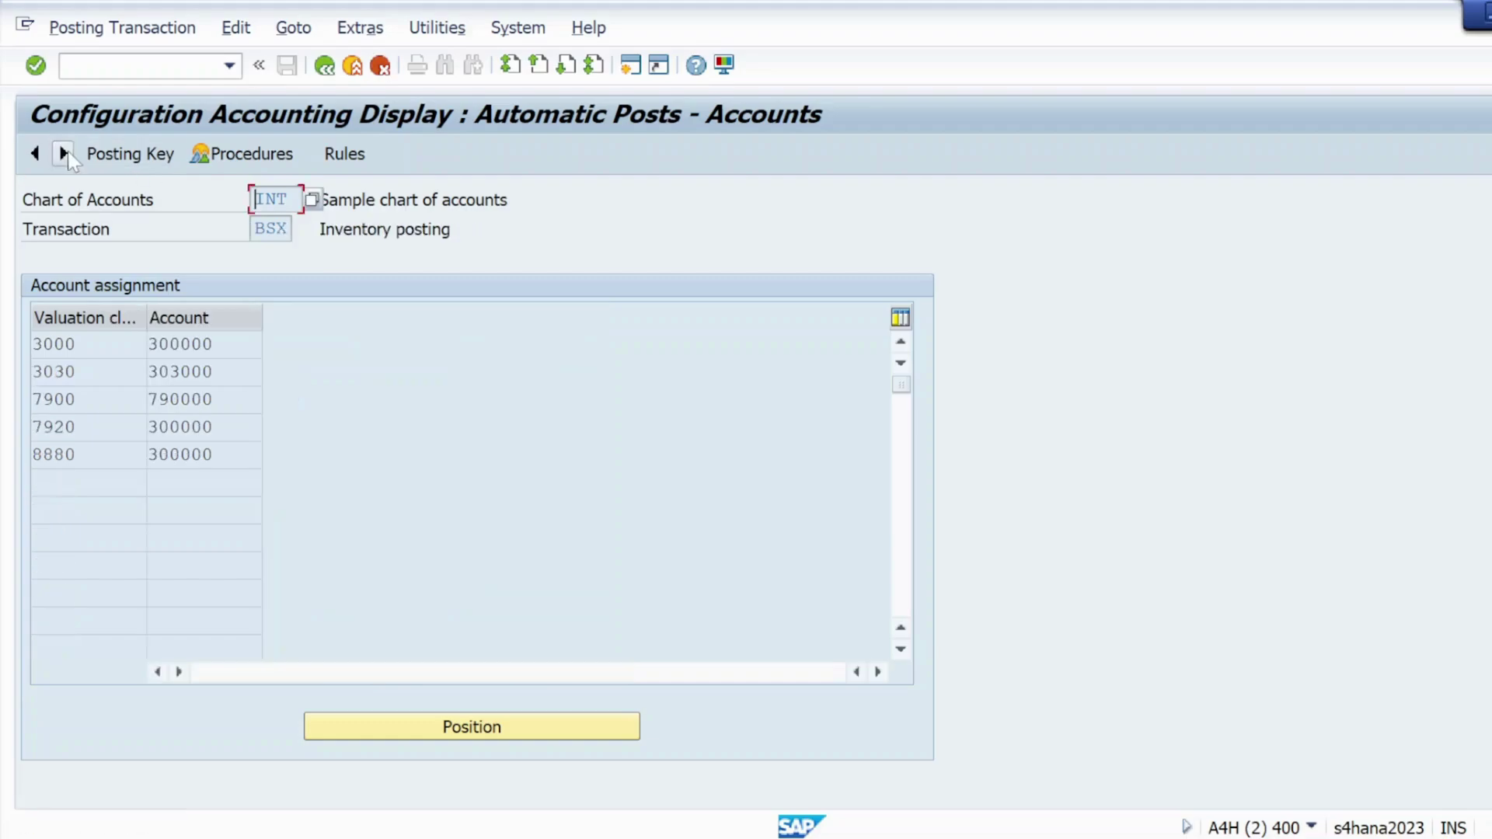
pyautogui.click(442, 733)
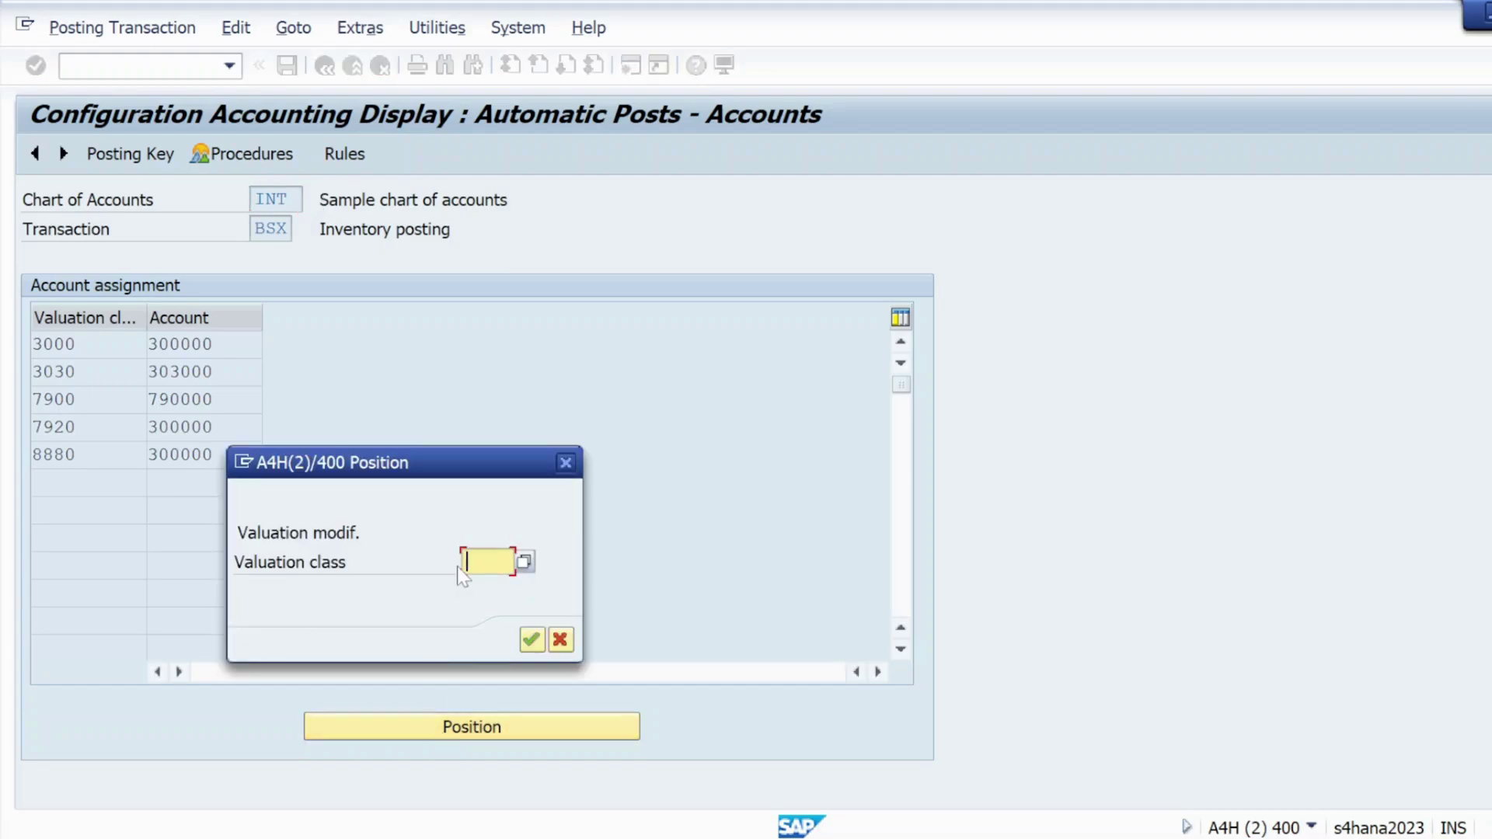
pyautogui.write('3000')
pyautogui.press('Return')
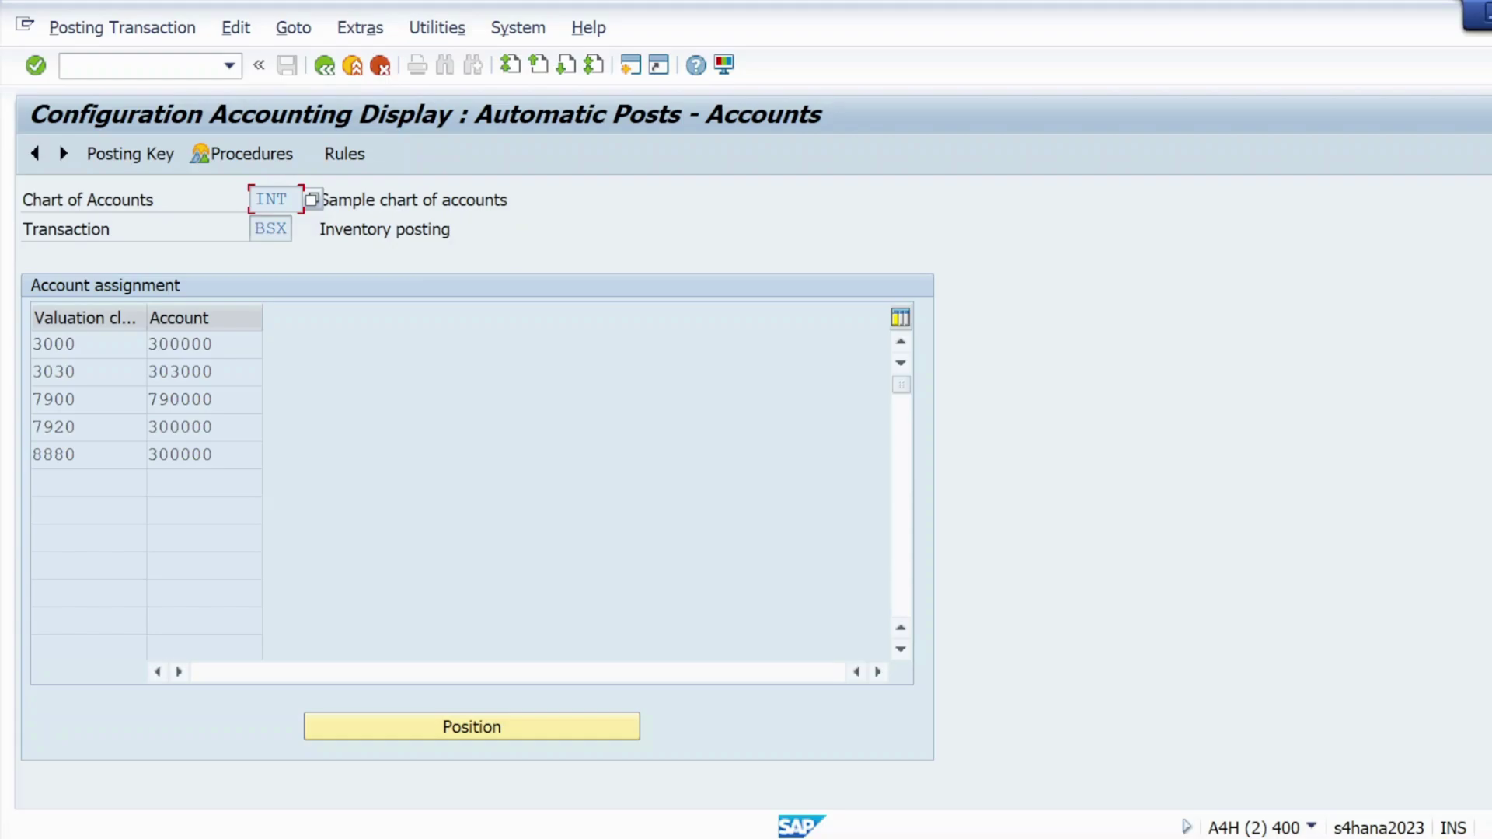
pyautogui.moveTo(215, 345); pyautogui.dragTo(148, 344)
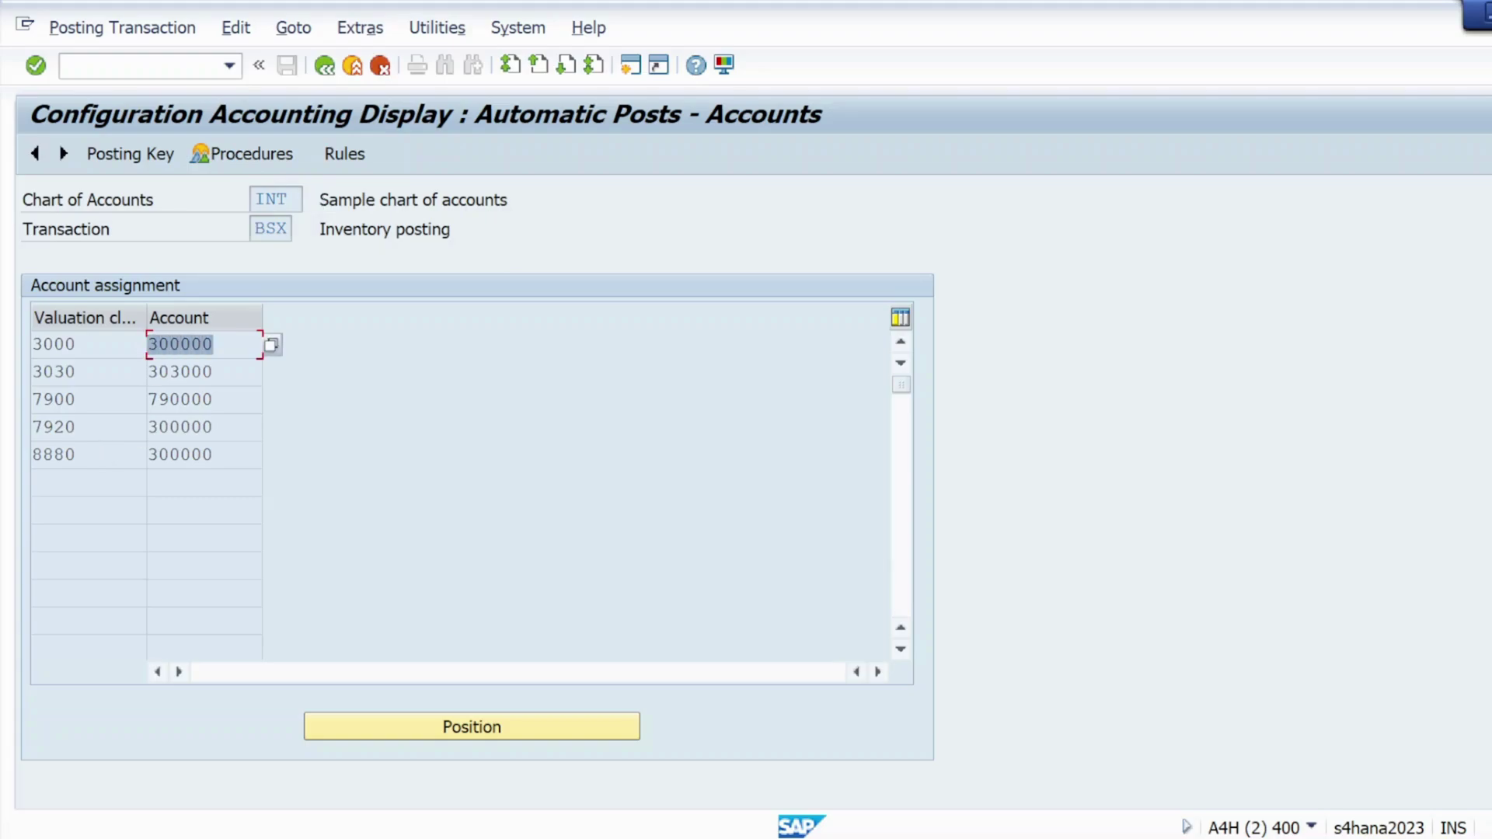
pyautogui.moveTo(78, 426); pyautogui.dragTo(35, 436)
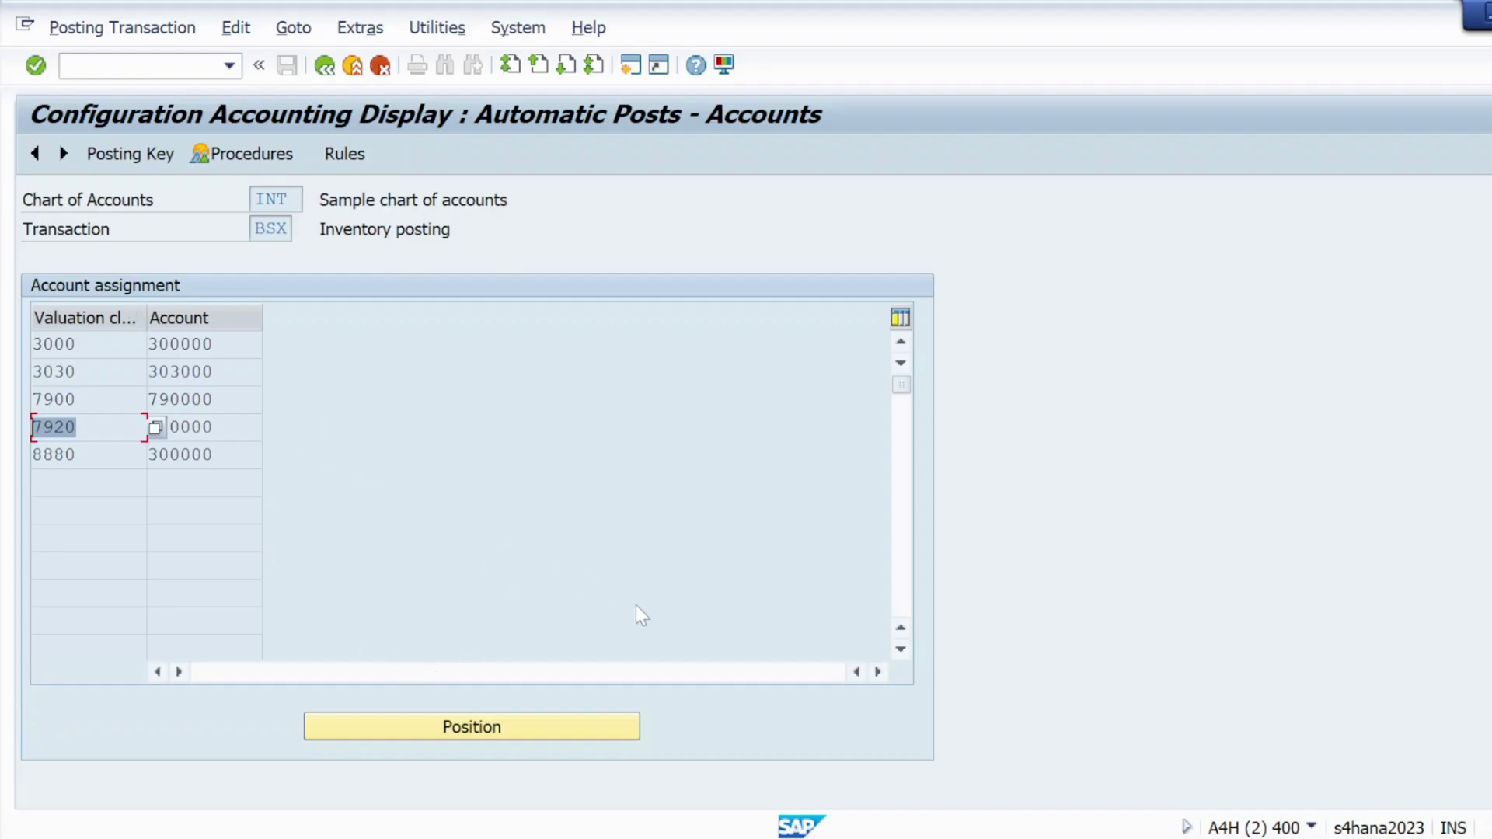
# In the MIGO window, close the account 300000 error log and display material MATMAT01
pyautogui.moveTo(868, 836)
pyautogui.moveTo(793, 834)
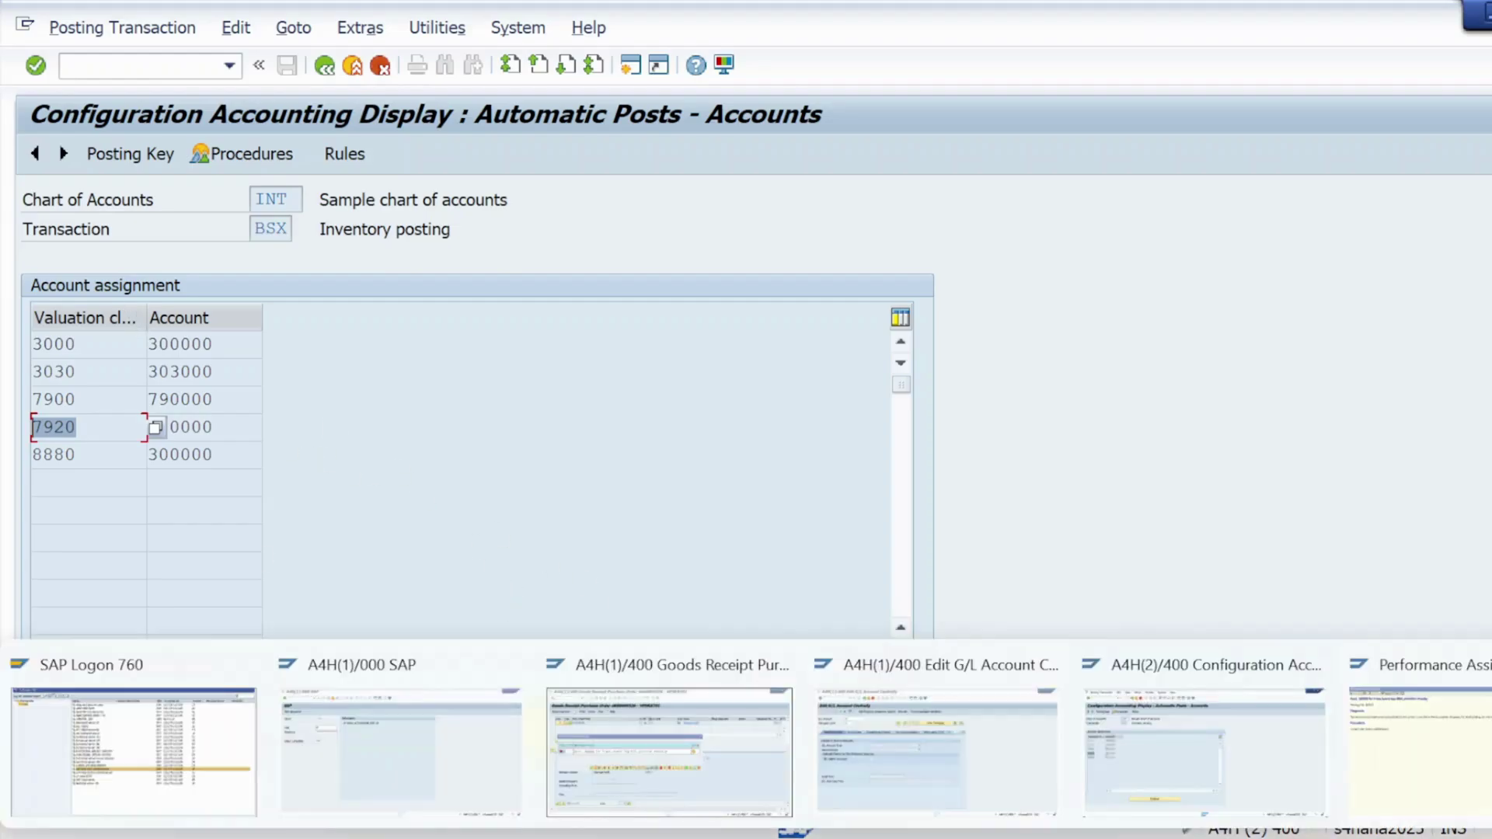
pyautogui.click(713, 764)
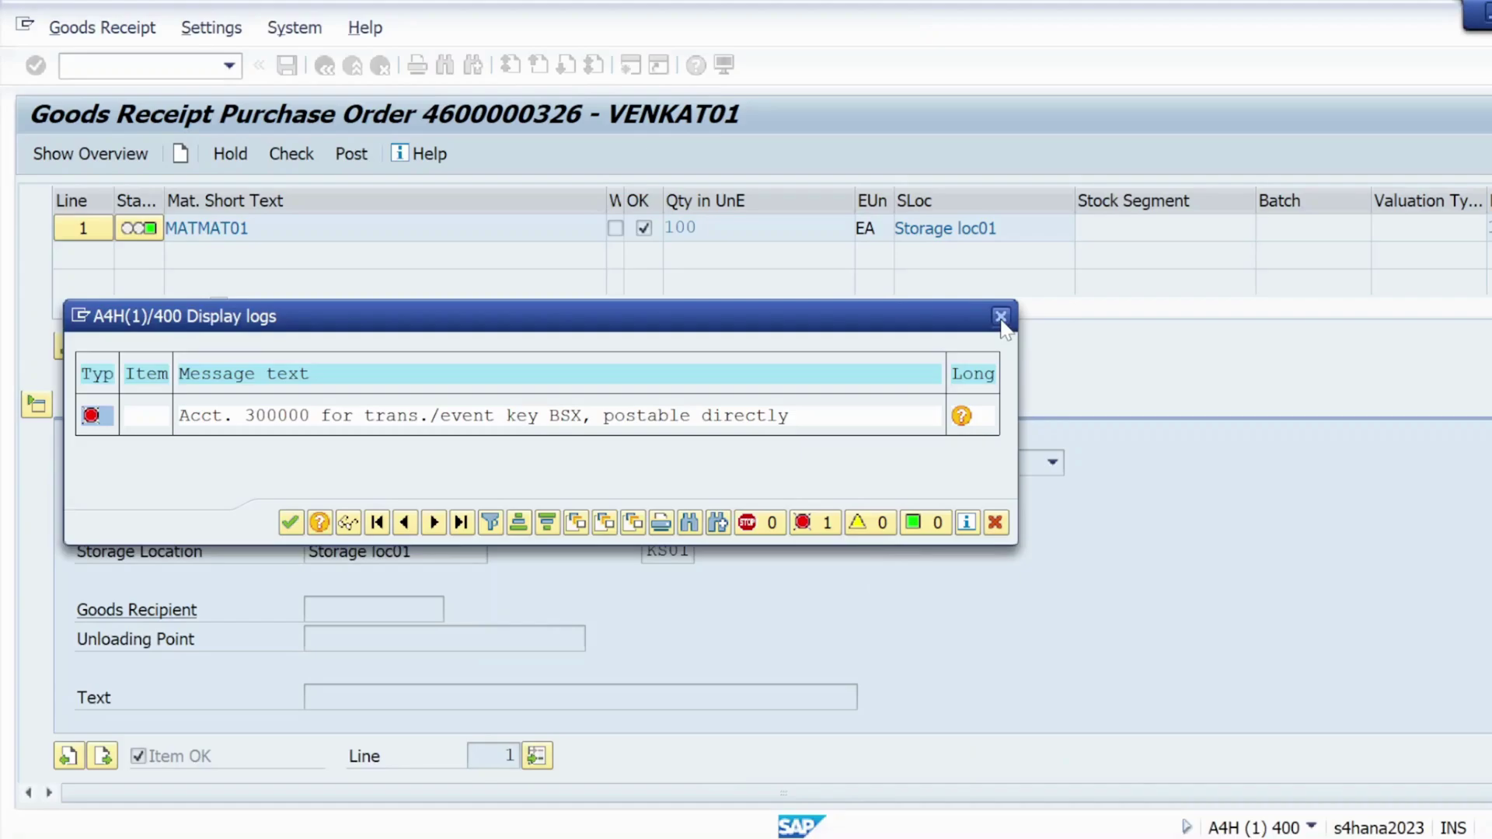
pyautogui.click(1006, 326)
pyautogui.click(211, 230)
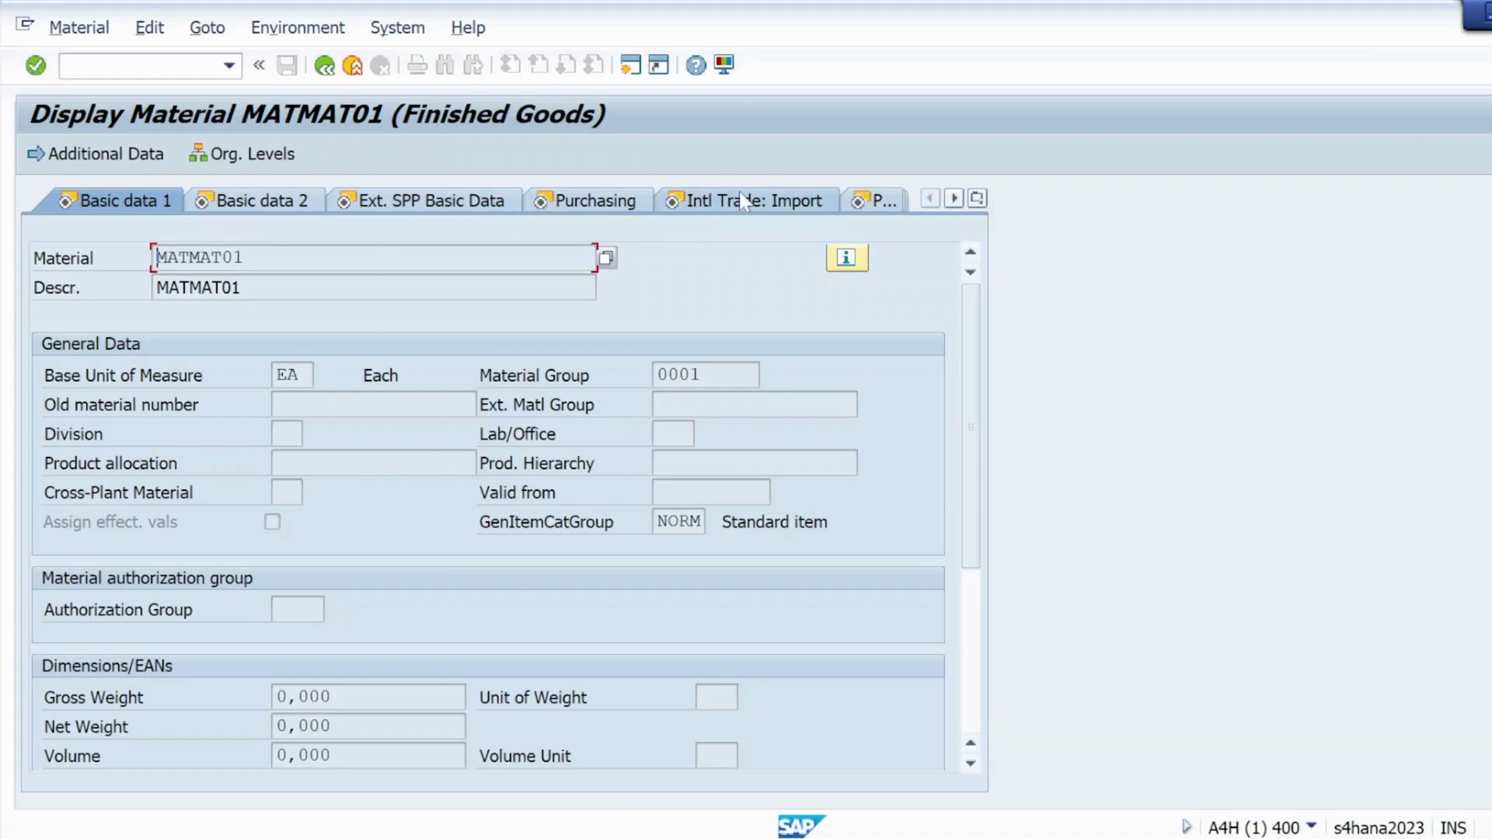
# Verify MATMAT01's Accounting 1 valuation class is 7920, then return to the BSX assignments window
pyautogui.click(978, 198)
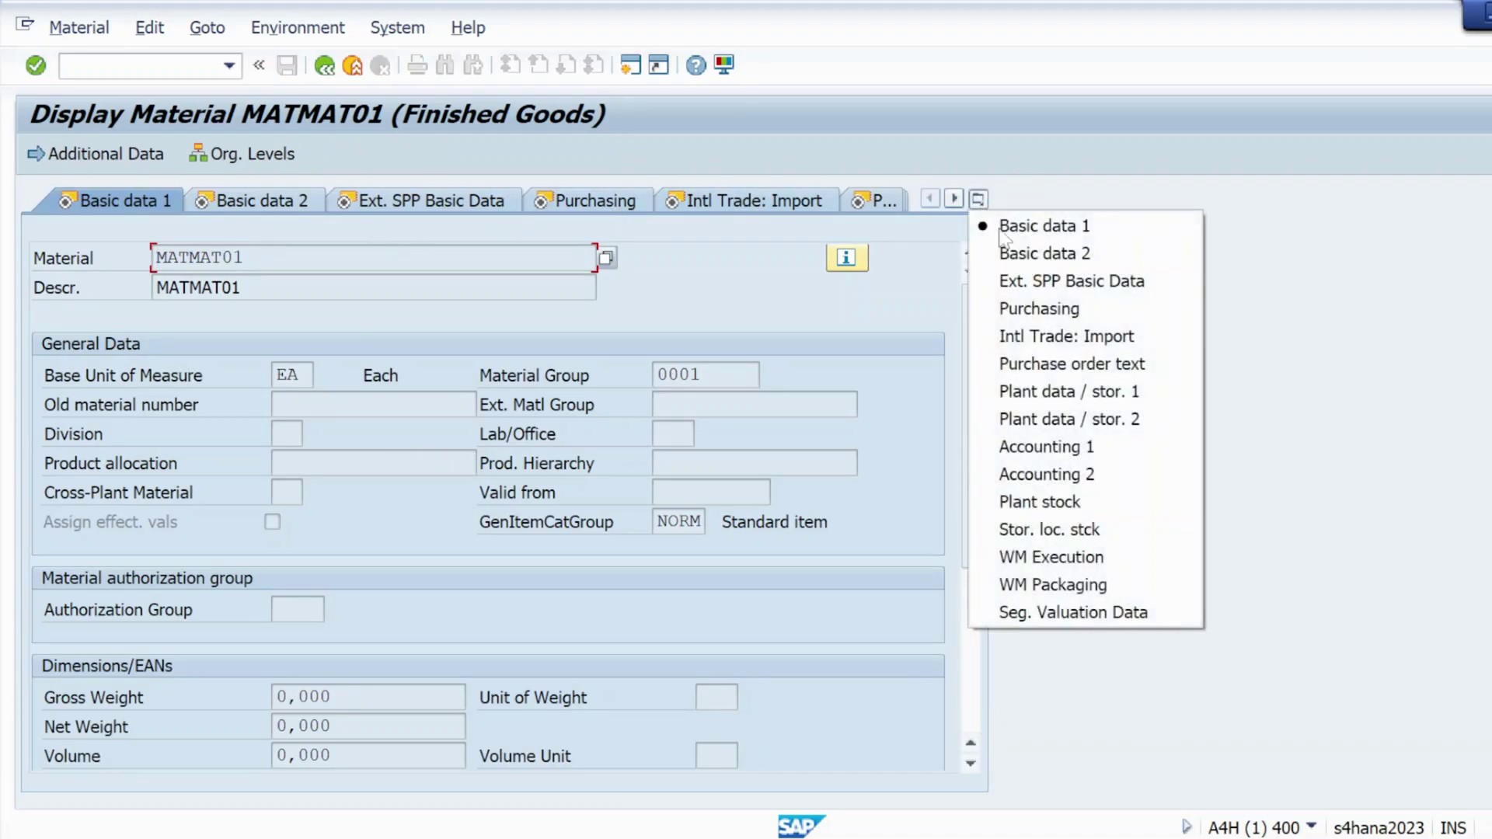
pyautogui.click(1033, 450)
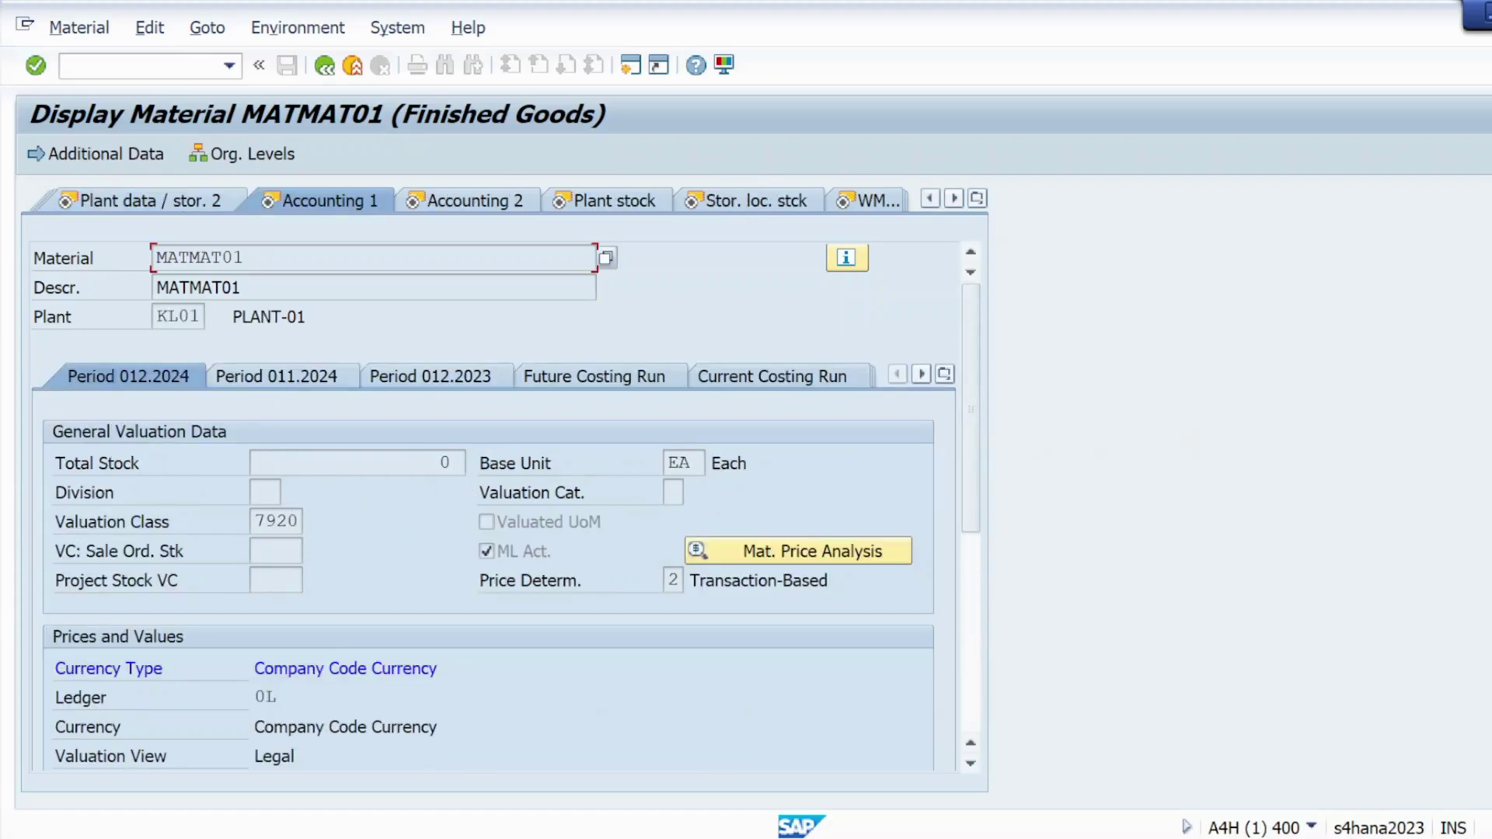
pyautogui.doubleClick(275, 521)
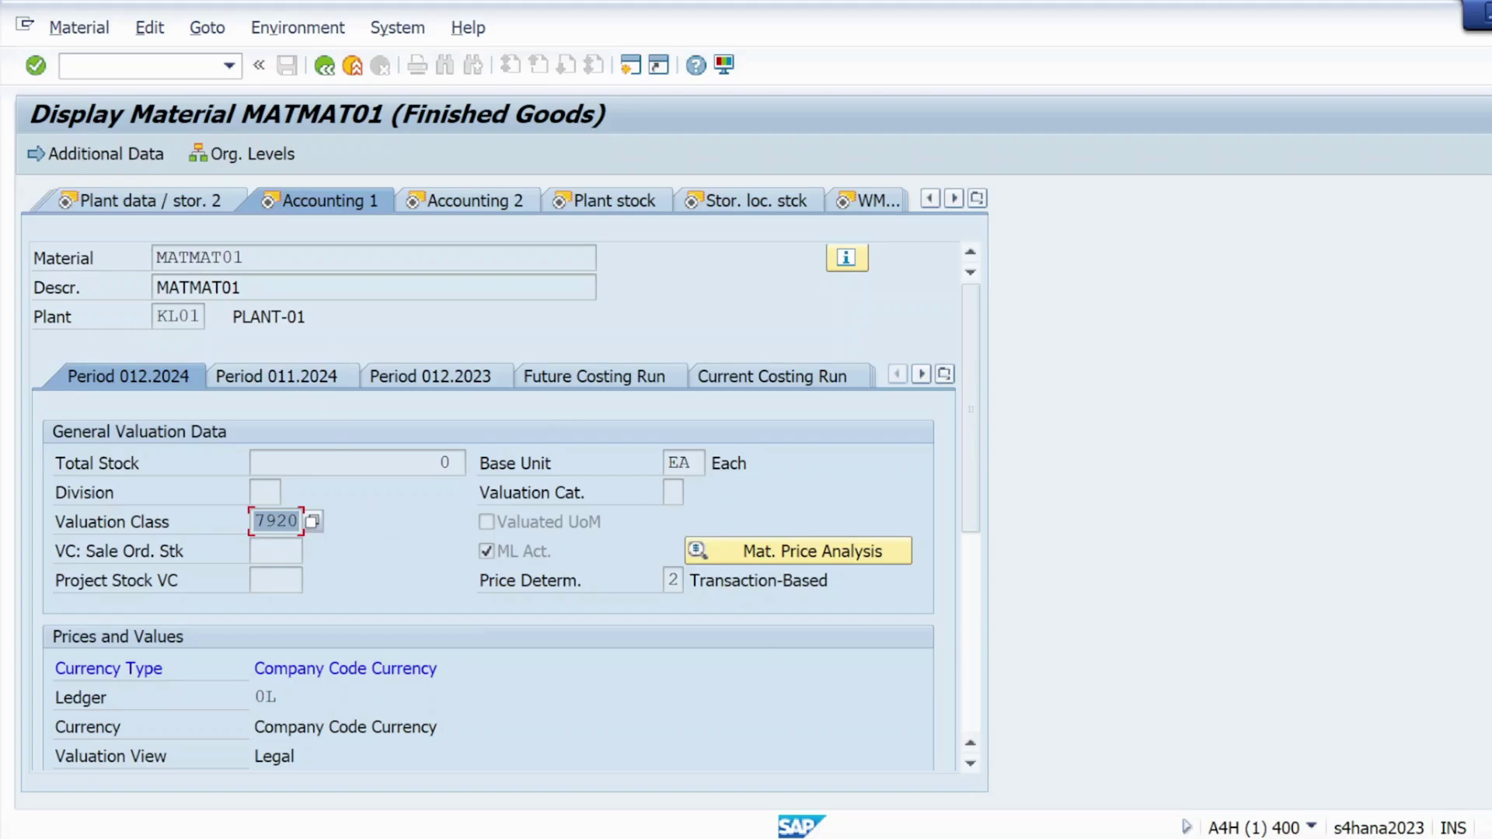
pyautogui.click(1121, 773)
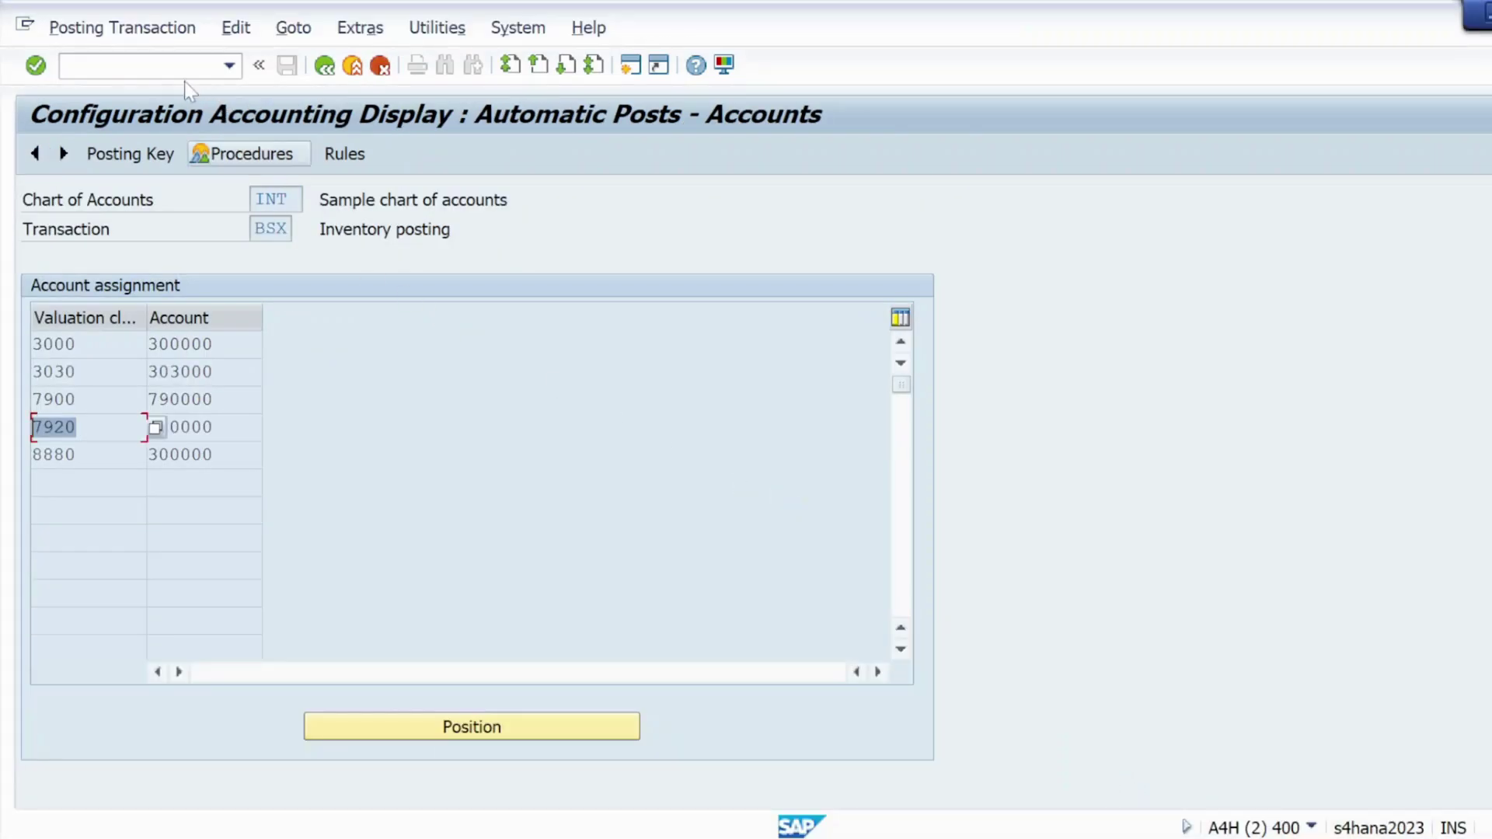
# Run /nfs00 to edit G/L account 300000 centrally in company code KRIP
pyautogui.hotkey('ctrl', '/')
pyautogui.write('/')
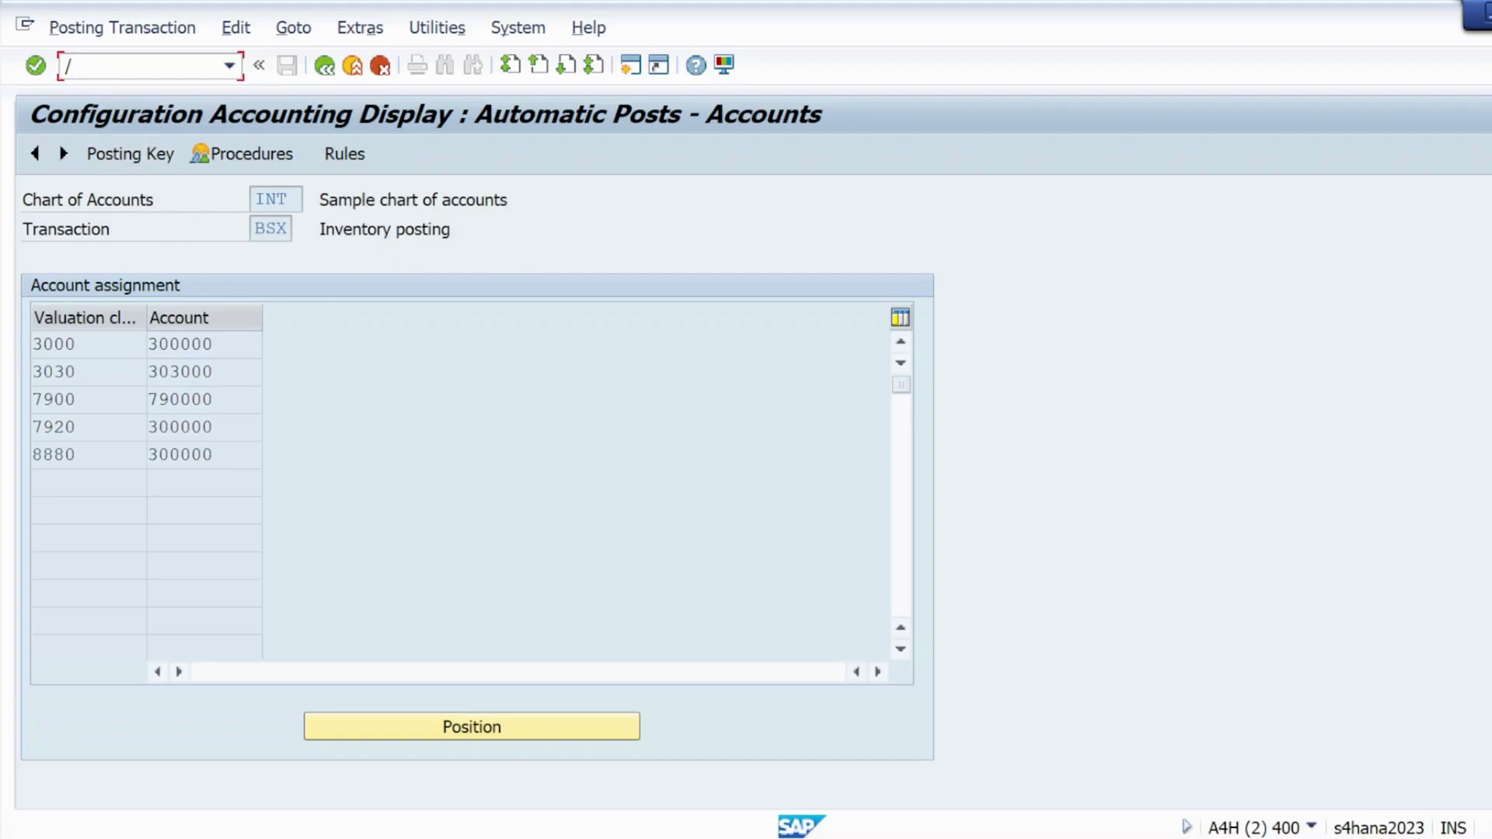
pyautogui.write('nfs00')
pyautogui.press('Return')
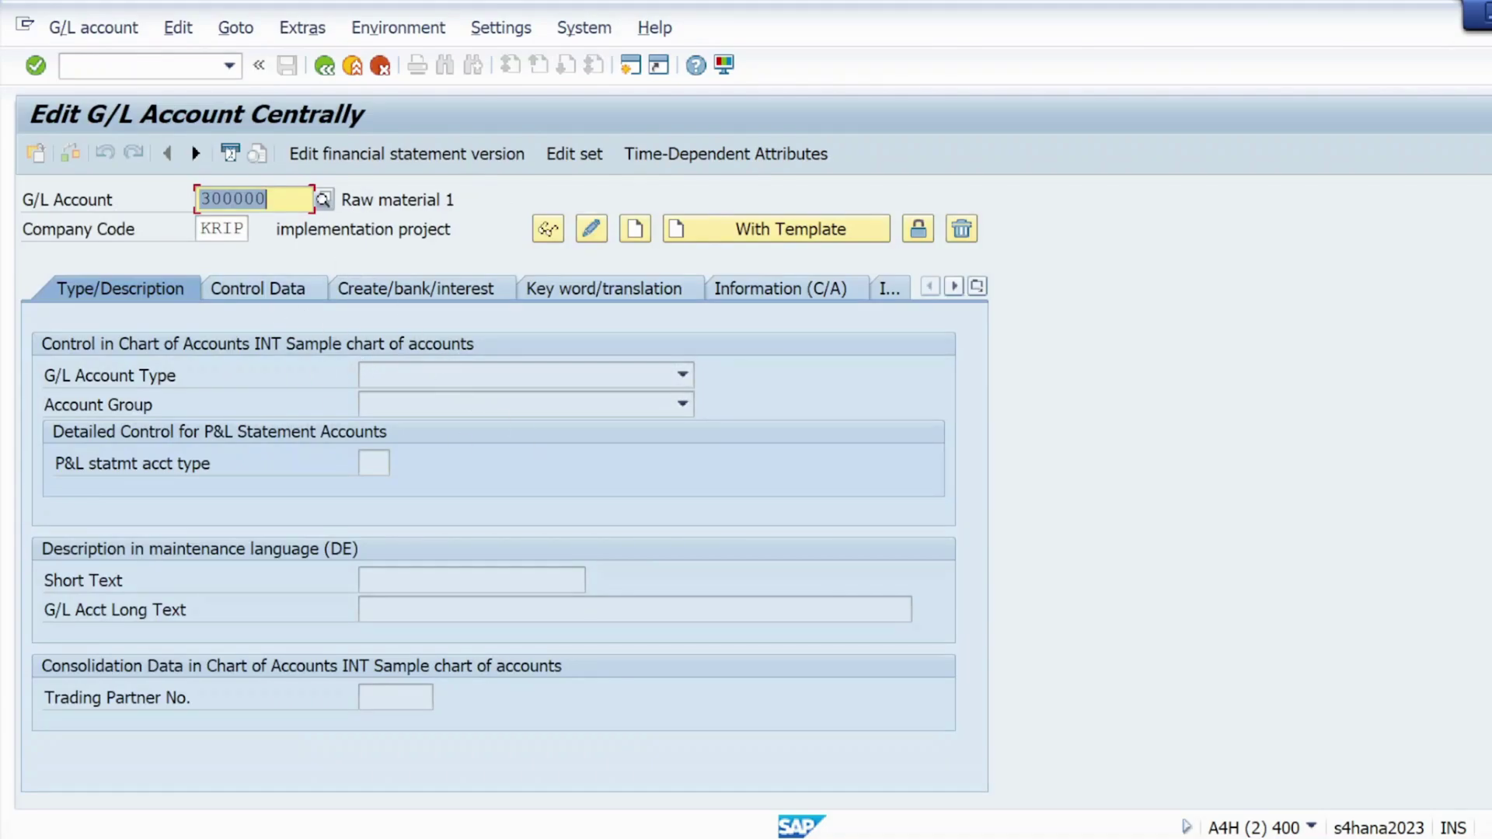
# Switch G/L account 300000 in company code KRIP into change mode and show its Control Data
pyautogui.press('End')
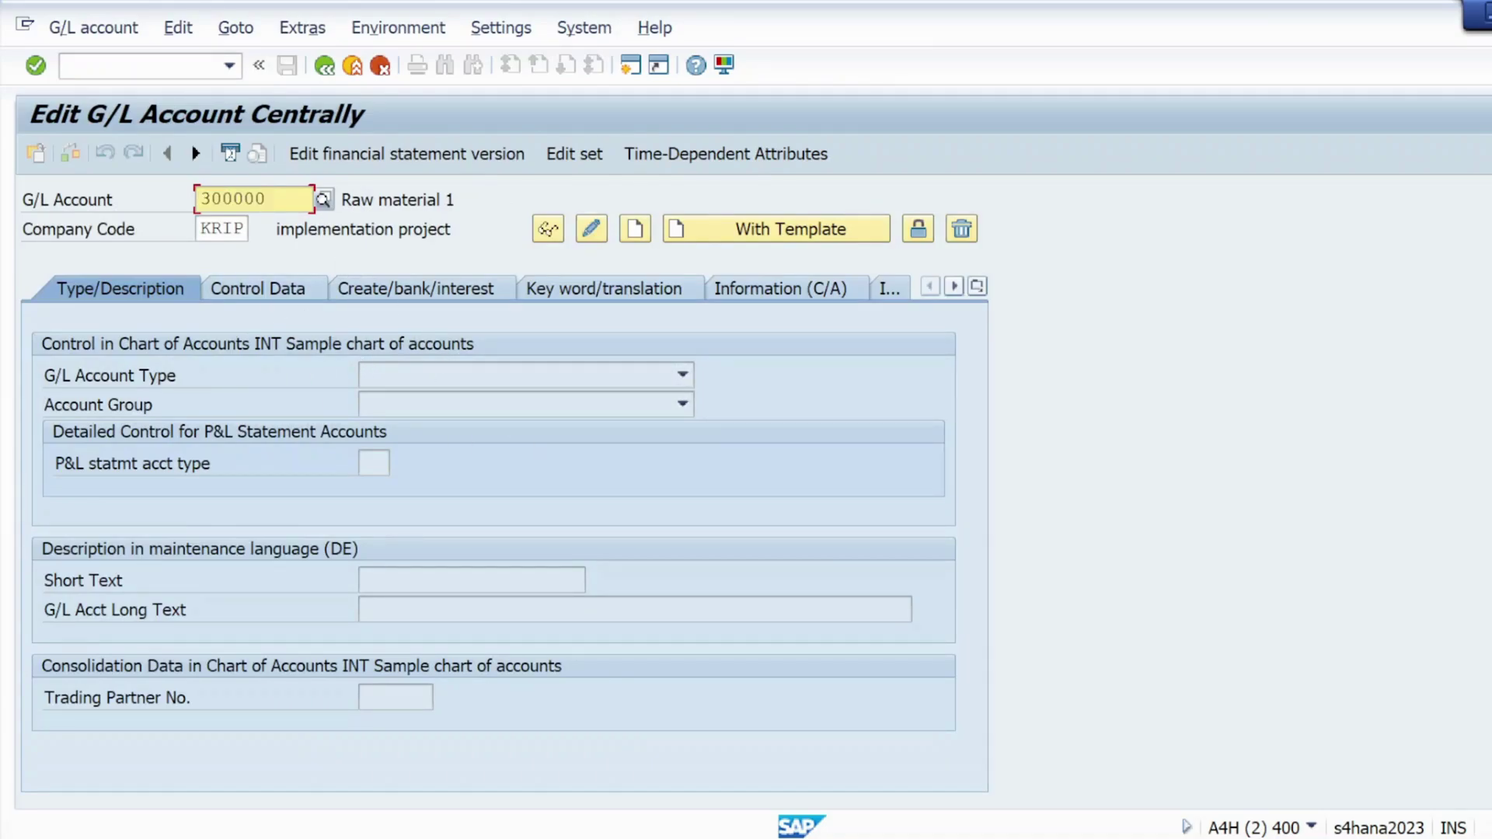
pyautogui.click(221, 229)
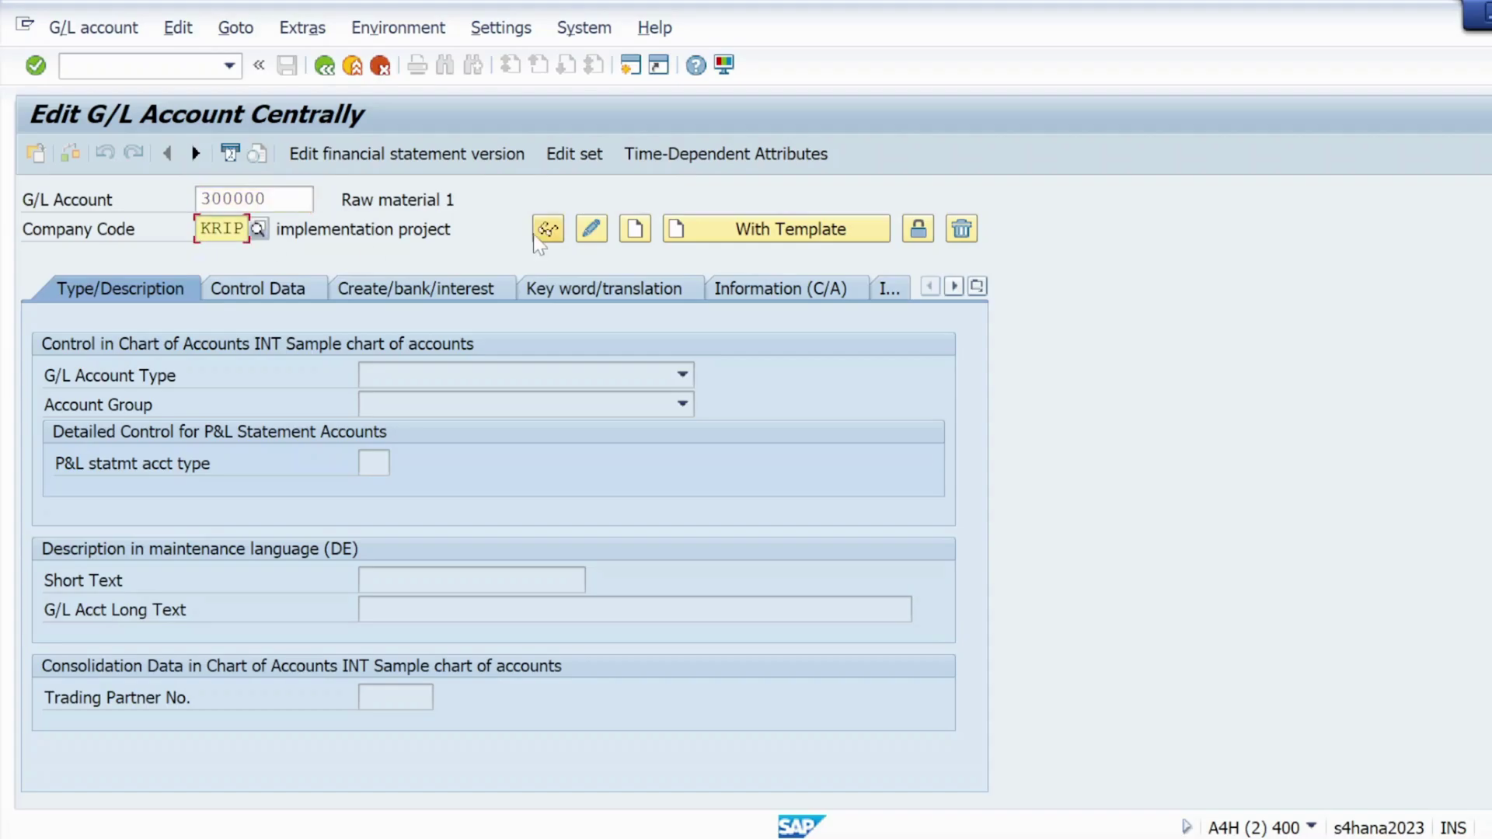
pyautogui.click(593, 230)
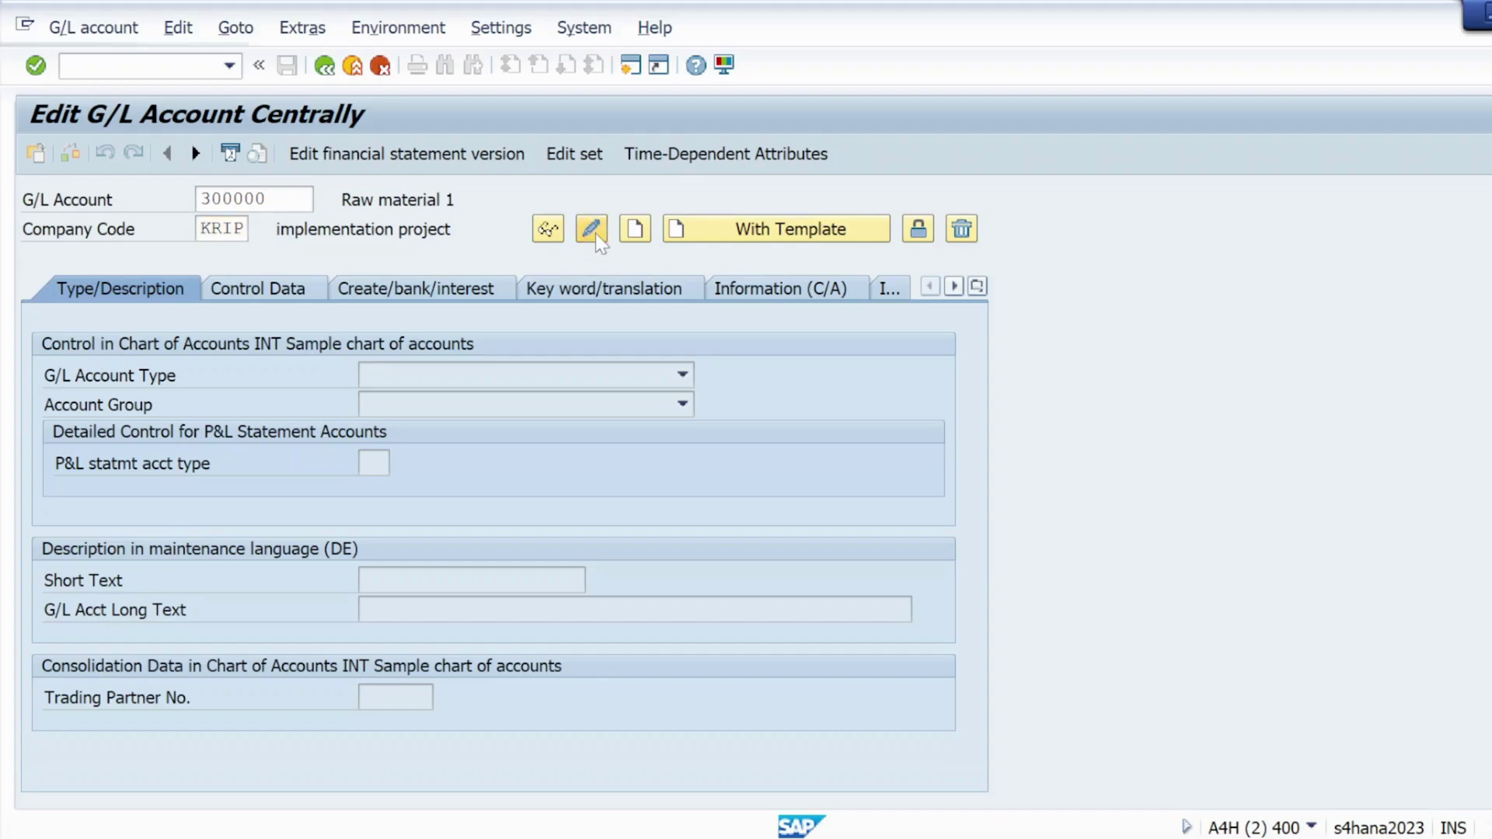
pyautogui.click(253, 291)
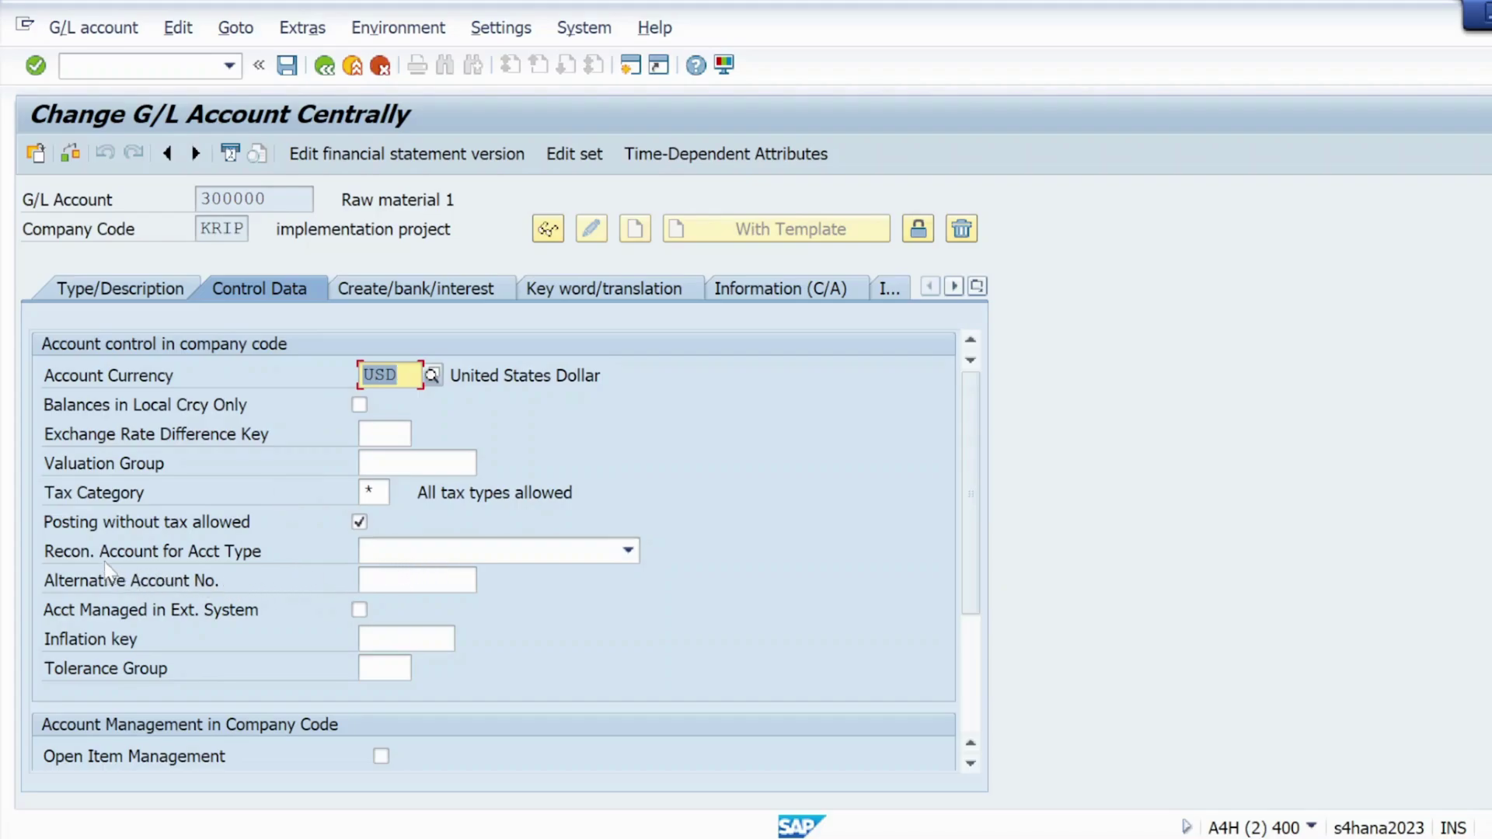
# Set the reconciliation account type to blank, replacing D Customers
pyautogui.click(627, 552)
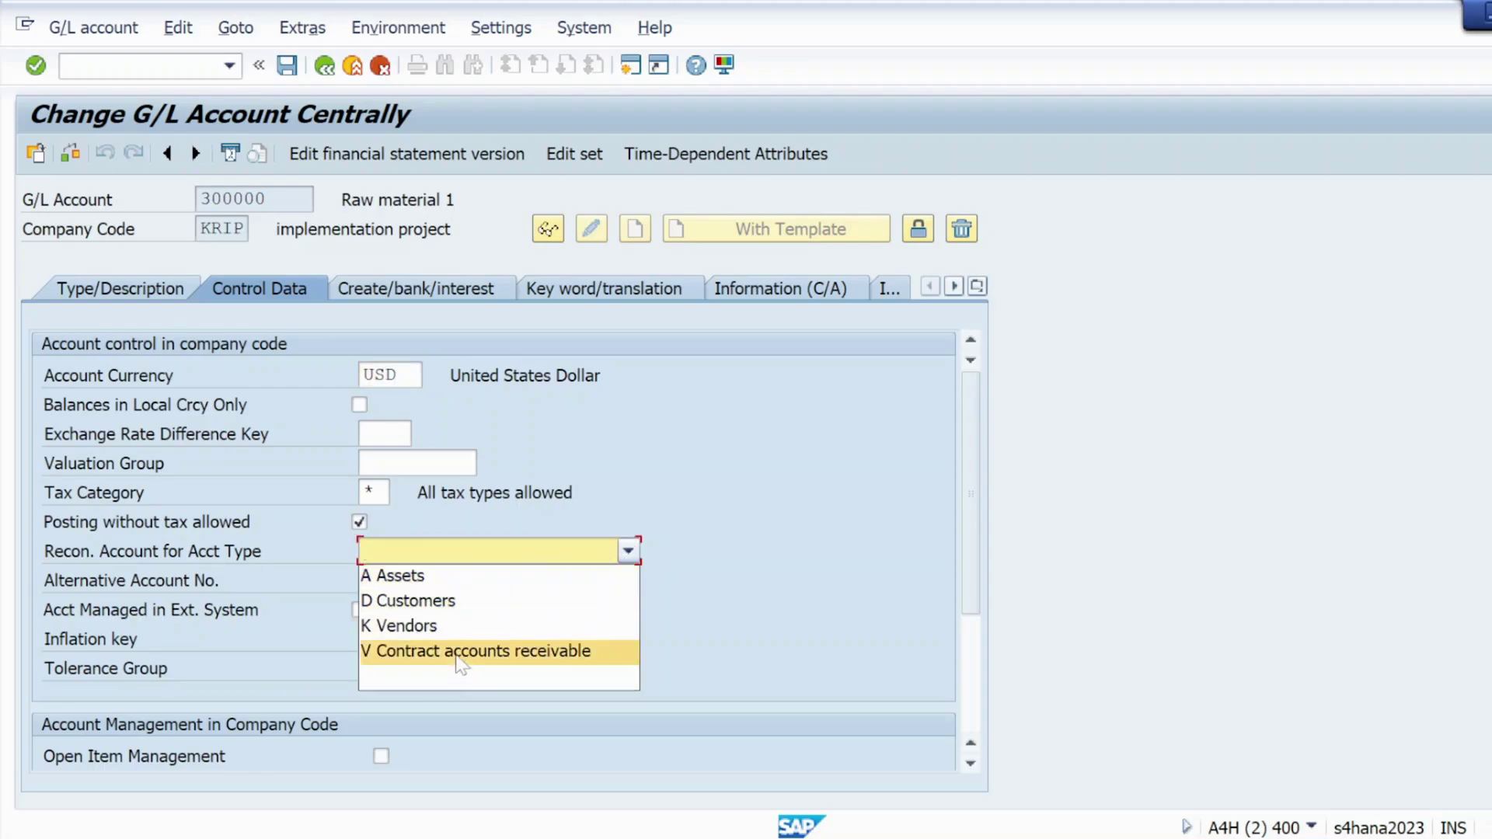
pyautogui.click(737, 618)
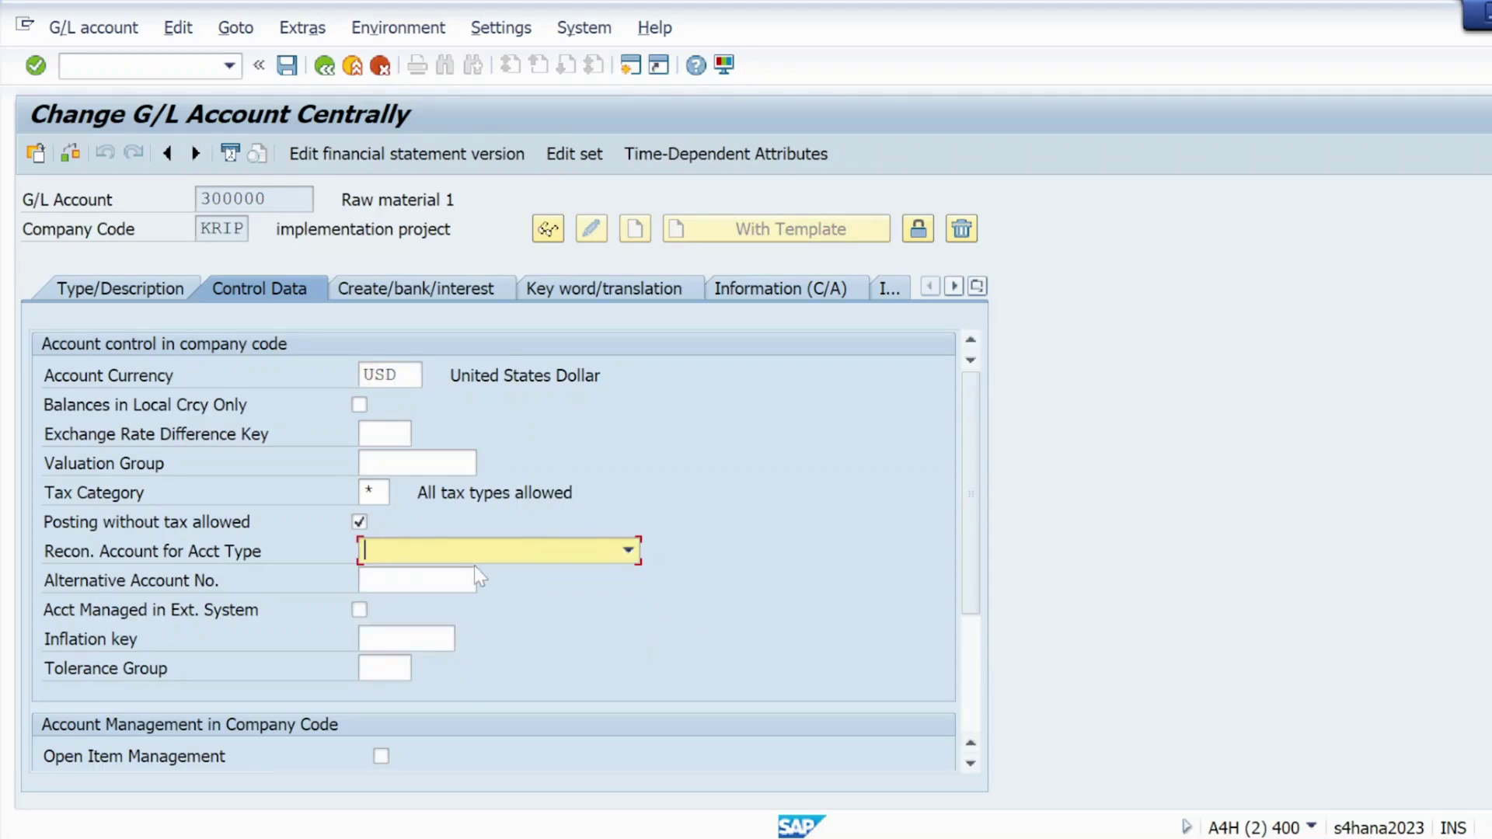
pyautogui.click(636, 552)
pyautogui.click(453, 608)
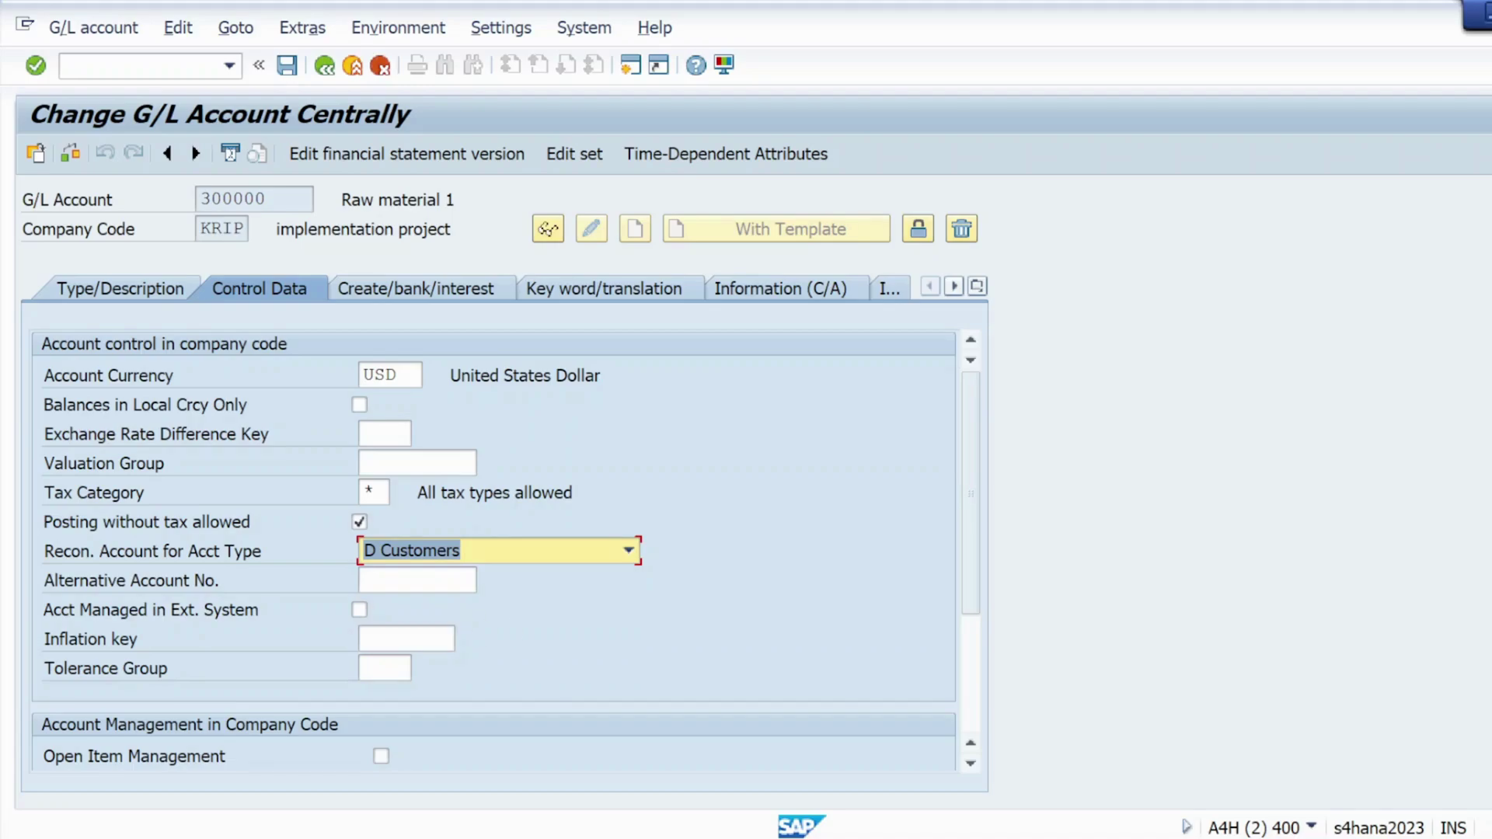
pyautogui.click(628, 551)
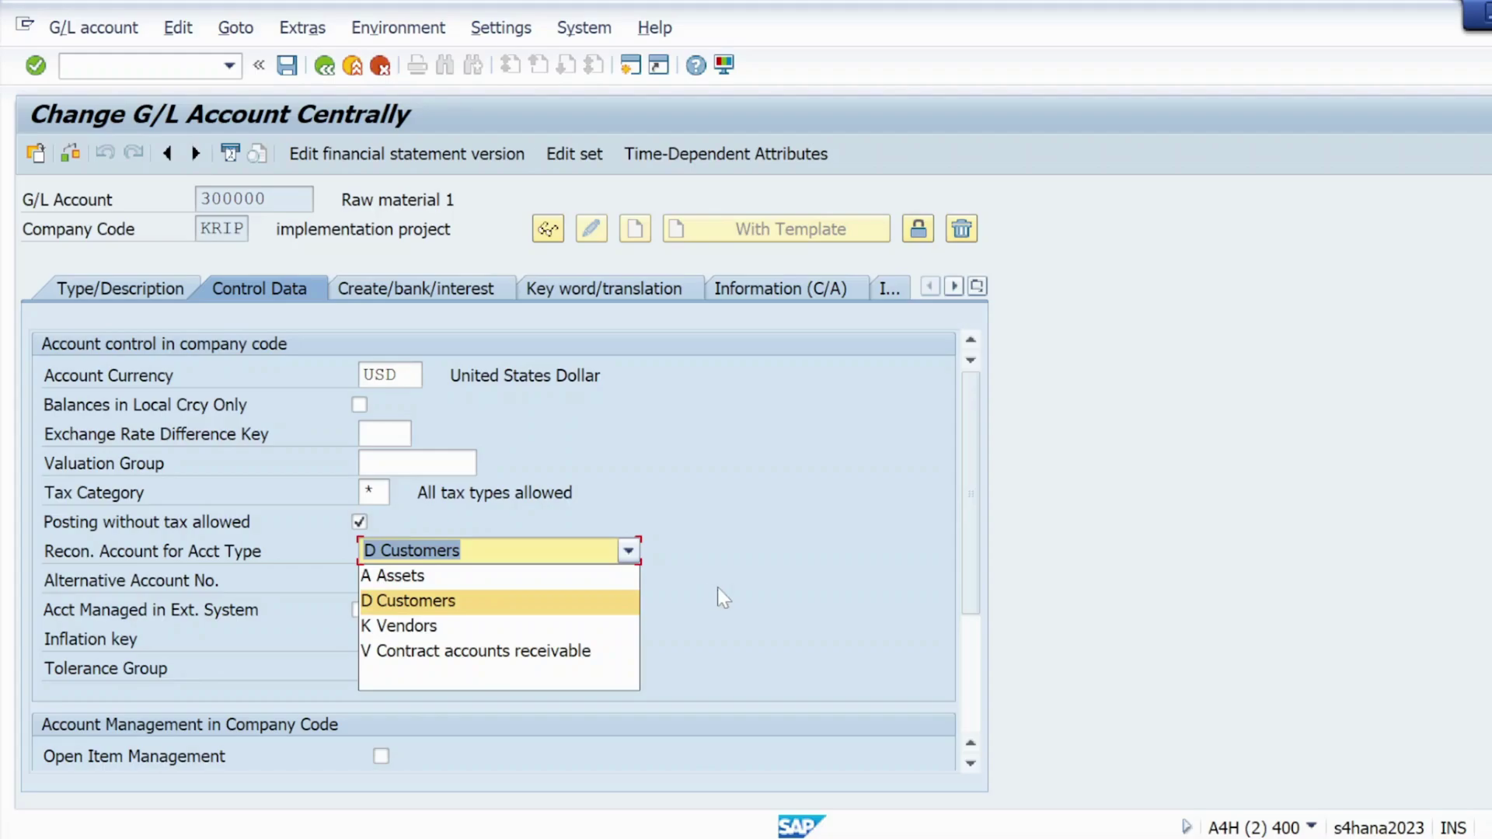
pyautogui.press('Down')
pyautogui.press('Down')
pyautogui.press('Down')
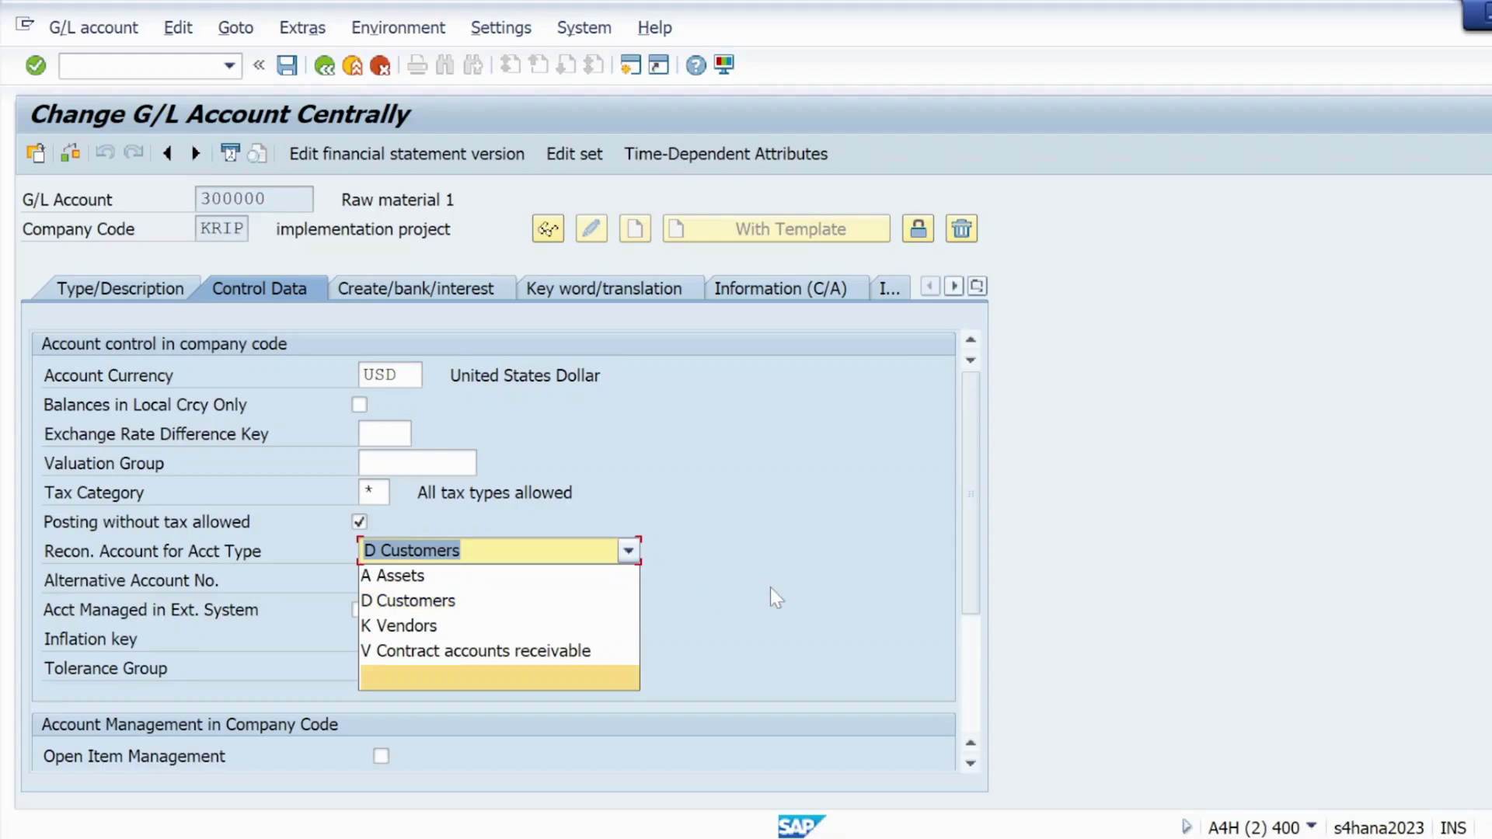
pyautogui.click(496, 679)
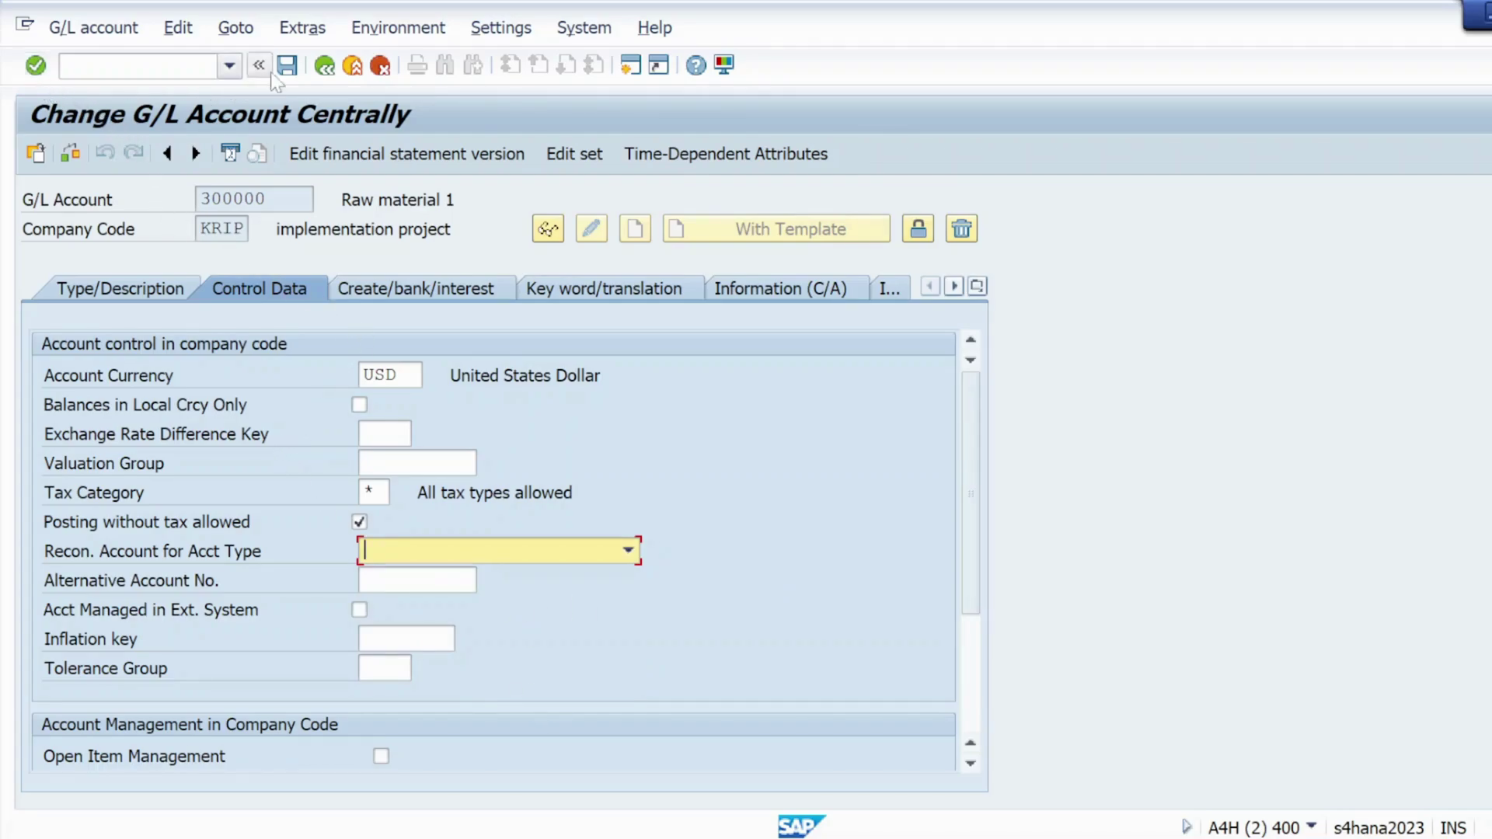
# Turn on Post Automatically Only on the Create/bank/interest tab
pyautogui.click(369, 549)
pyautogui.click(398, 289)
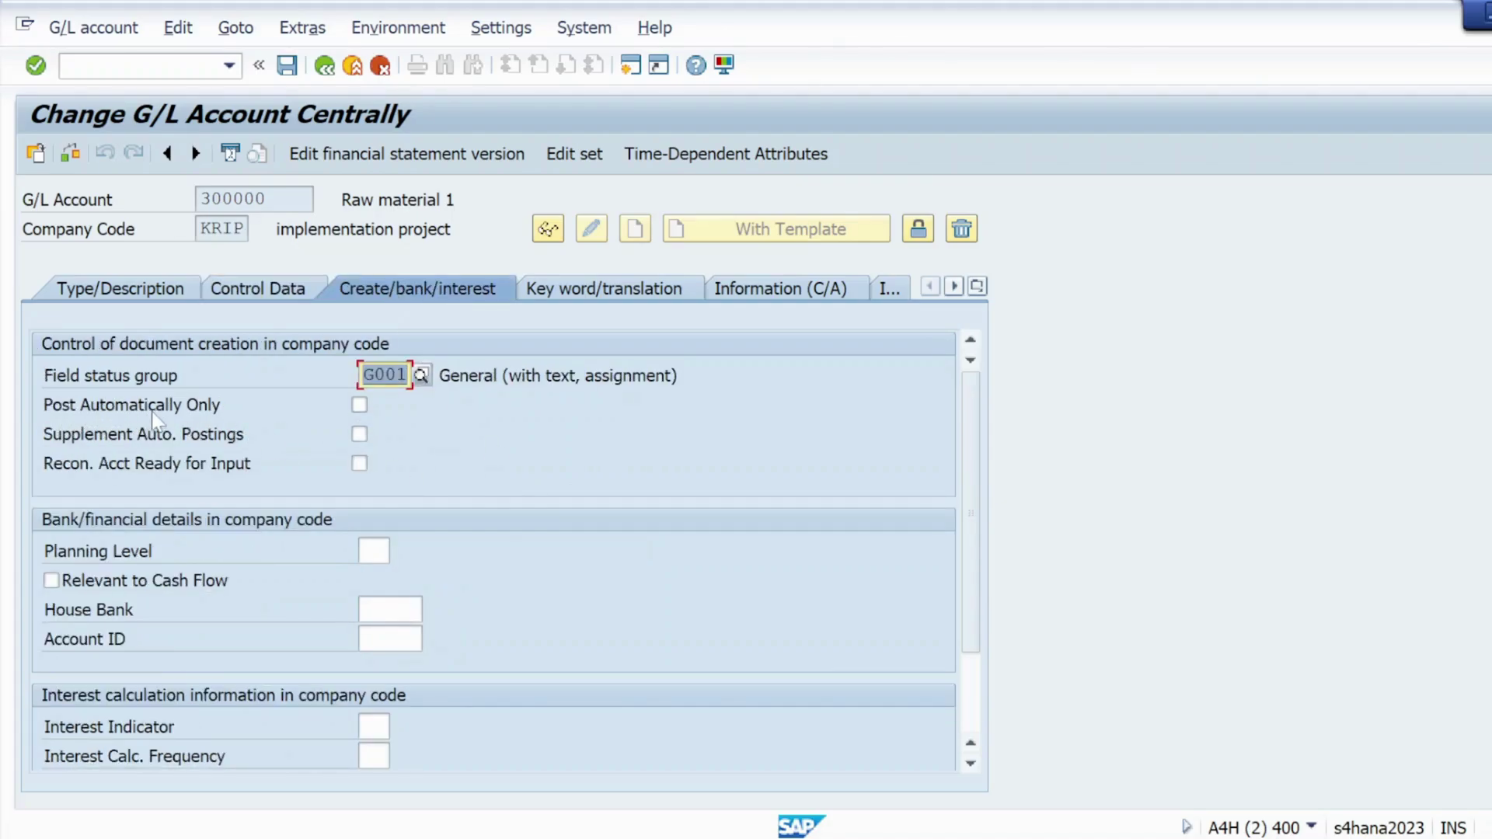
pyautogui.click(359, 404)
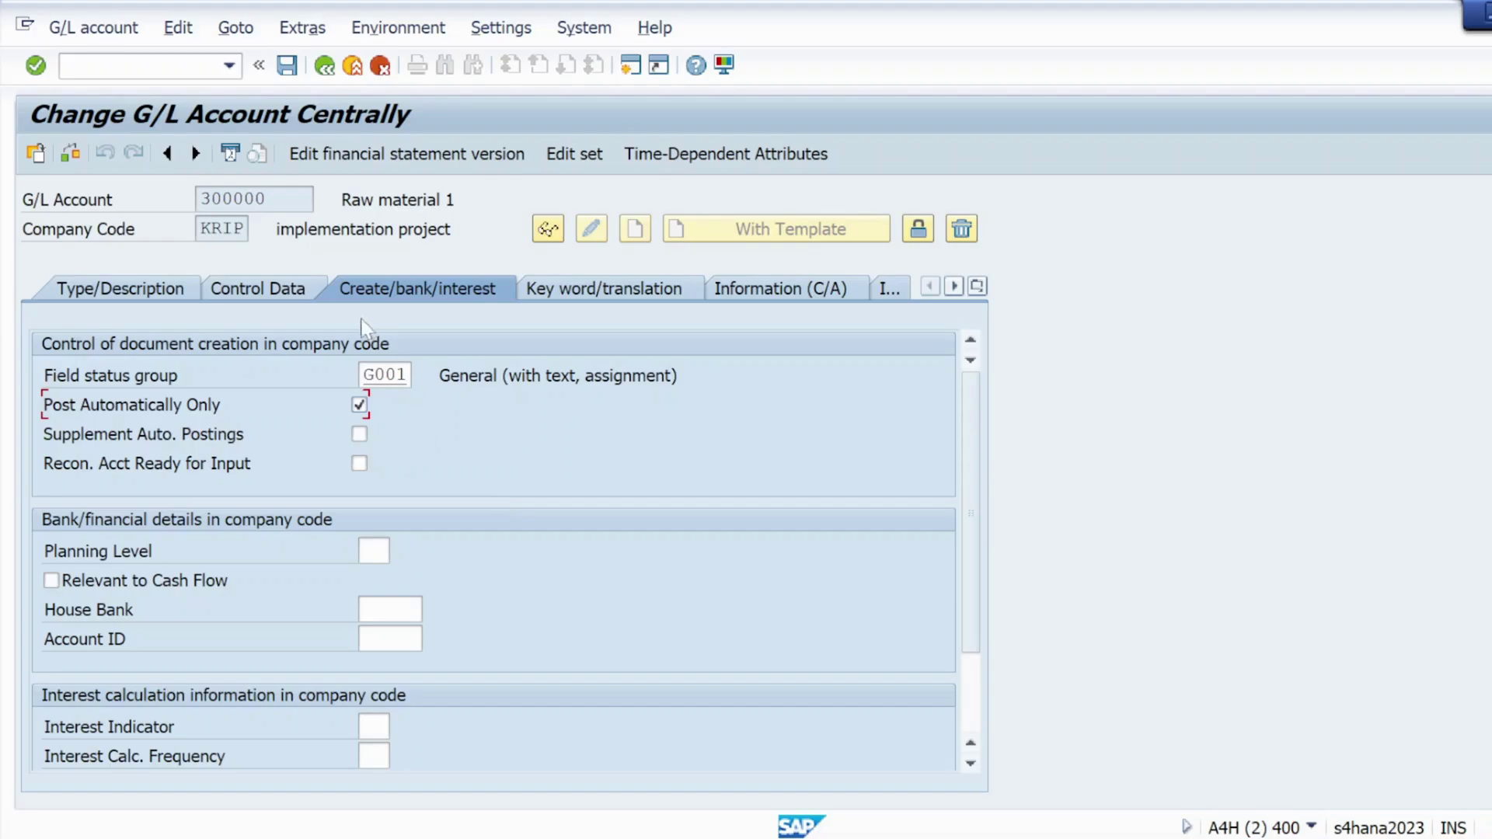
pyautogui.click(282, 298)
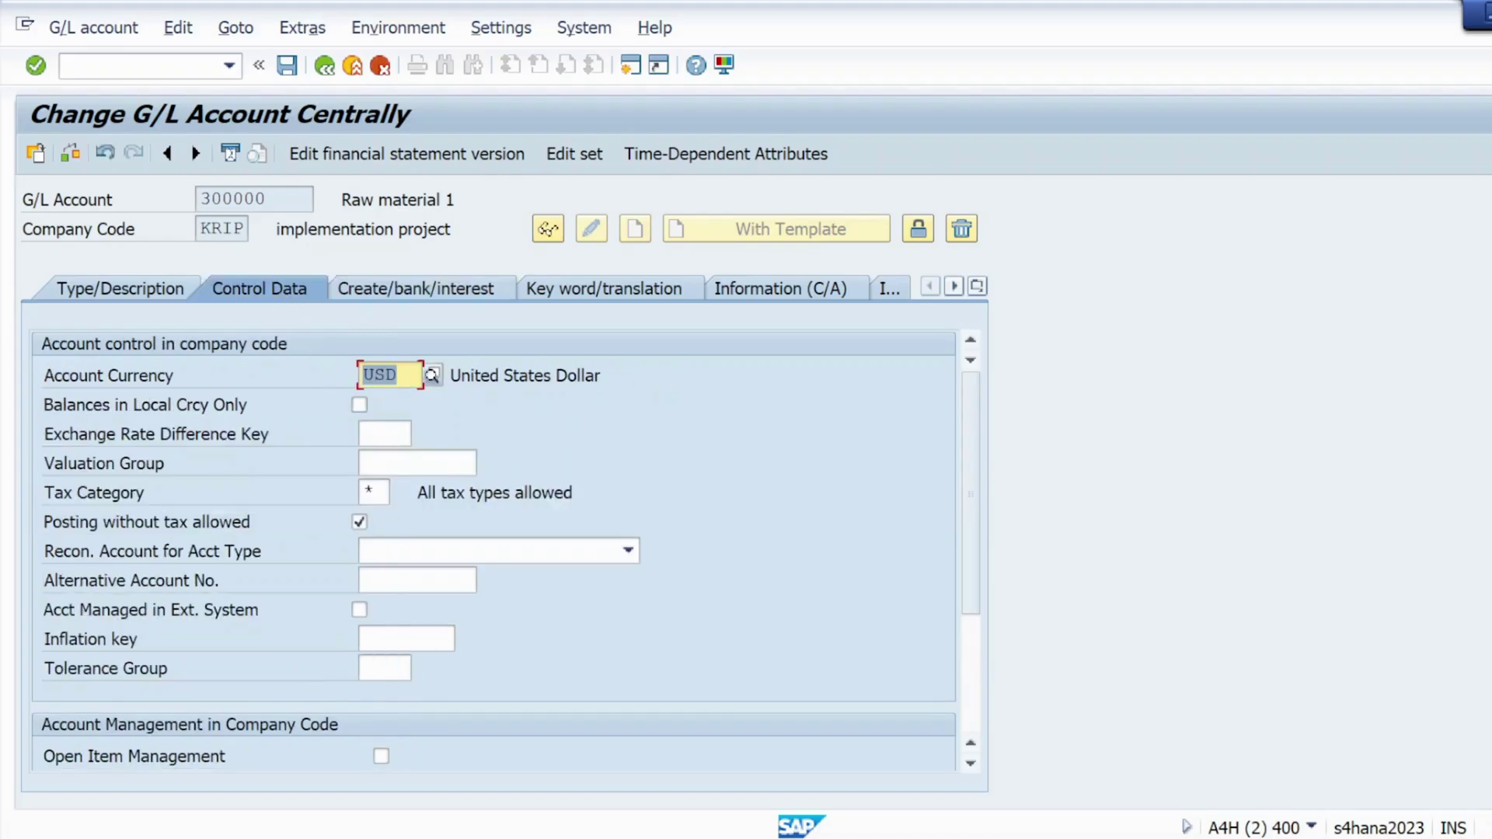
pyautogui.click(373, 296)
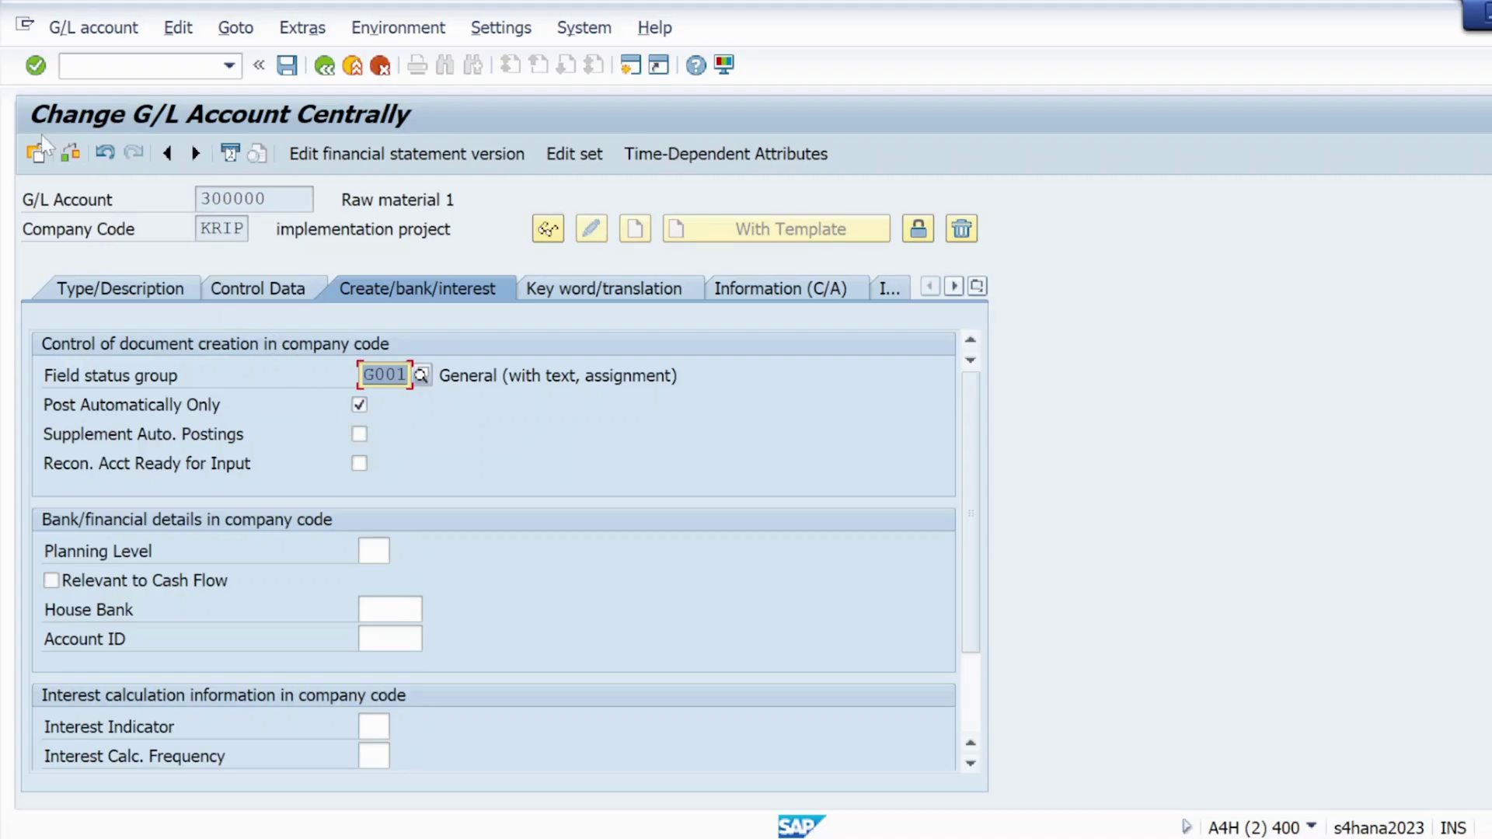
# Save G/L account 300000, accepting the warning messages
pyautogui.click(35, 65)
pyautogui.click(293, 70)
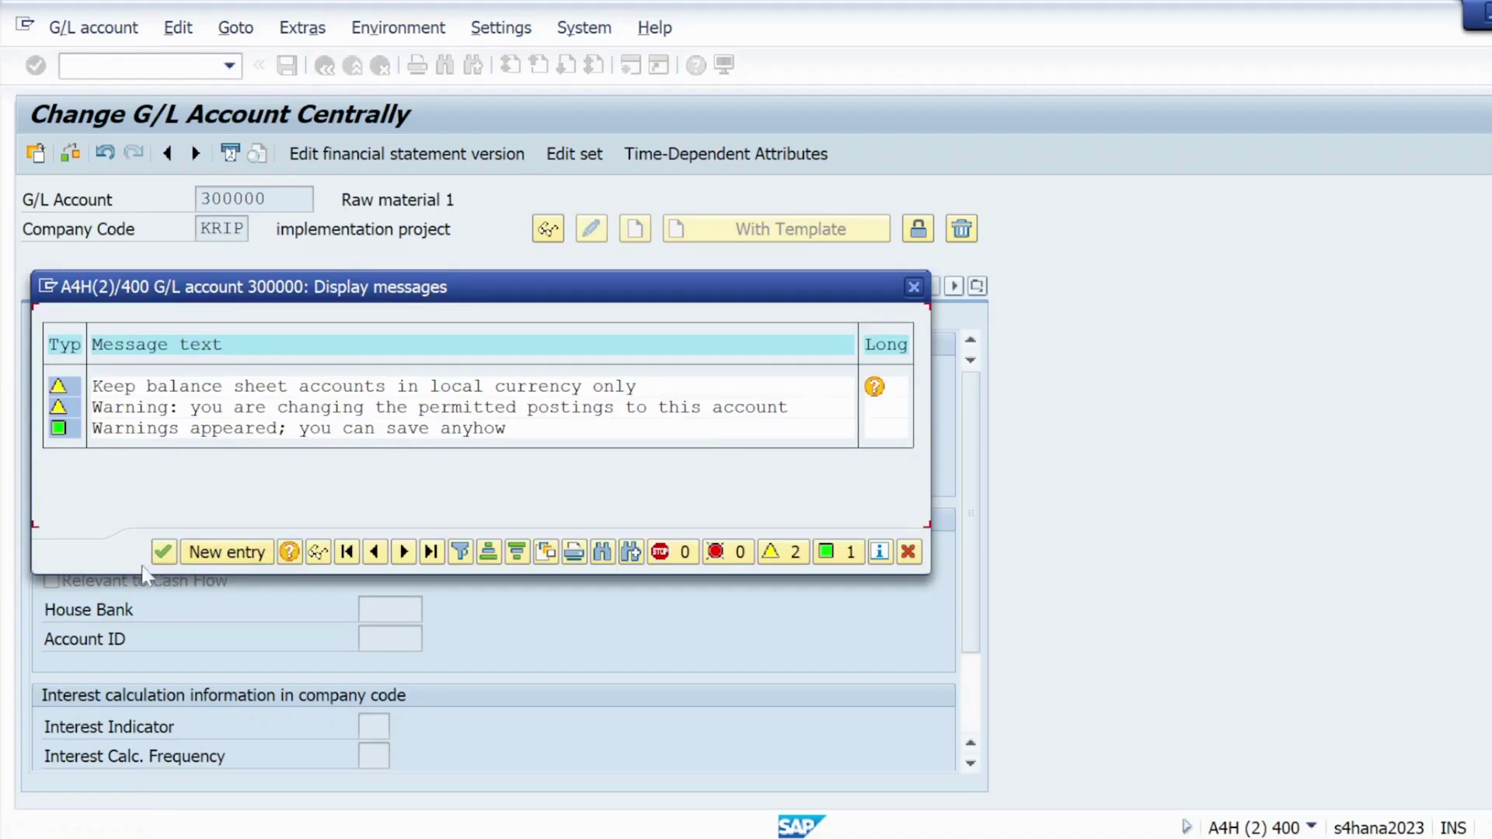
pyautogui.click(165, 554)
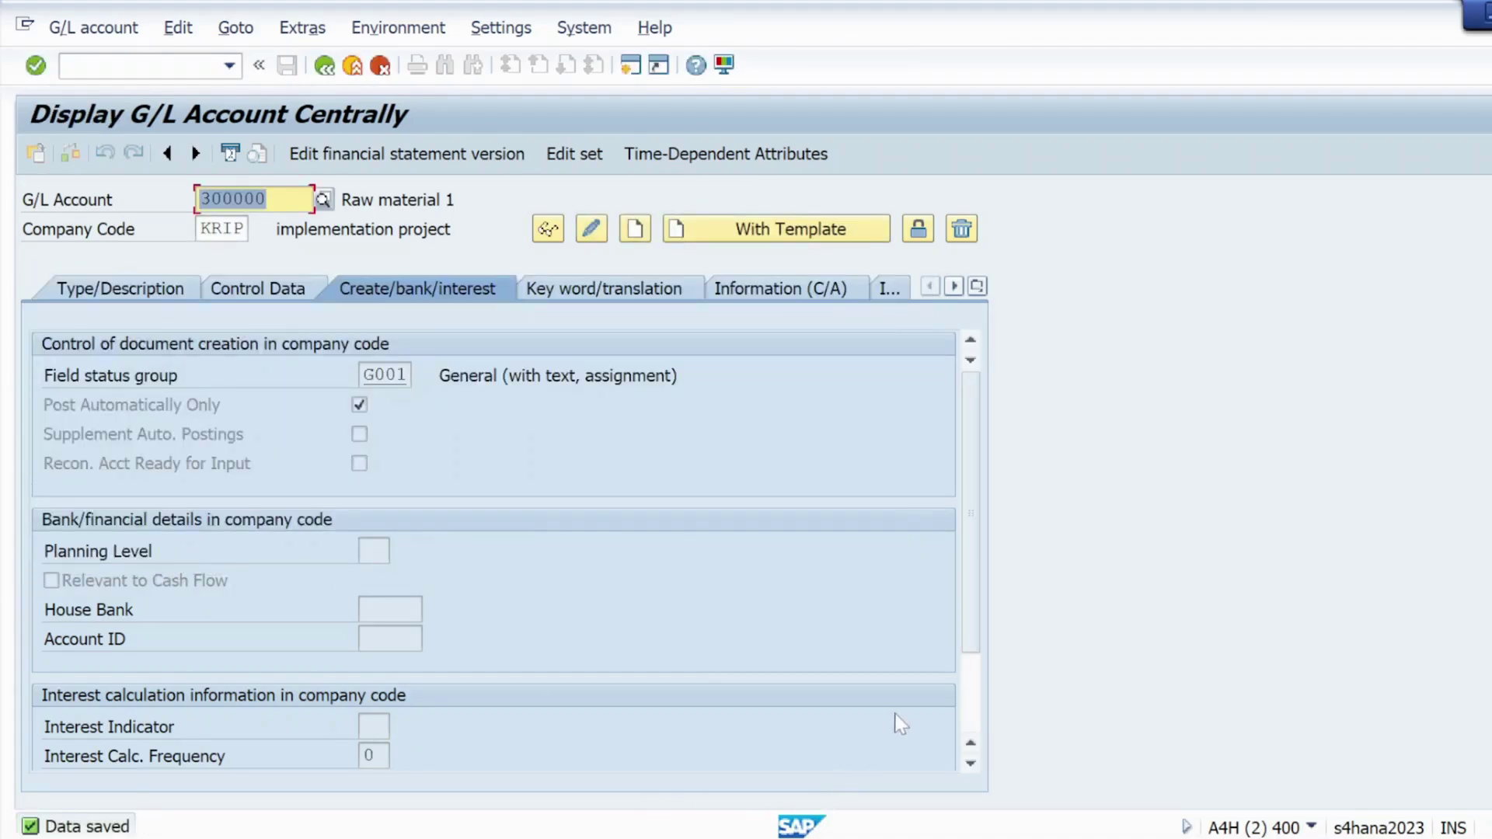
pyautogui.moveTo(668, 832)
pyautogui.moveTo(855, 772)
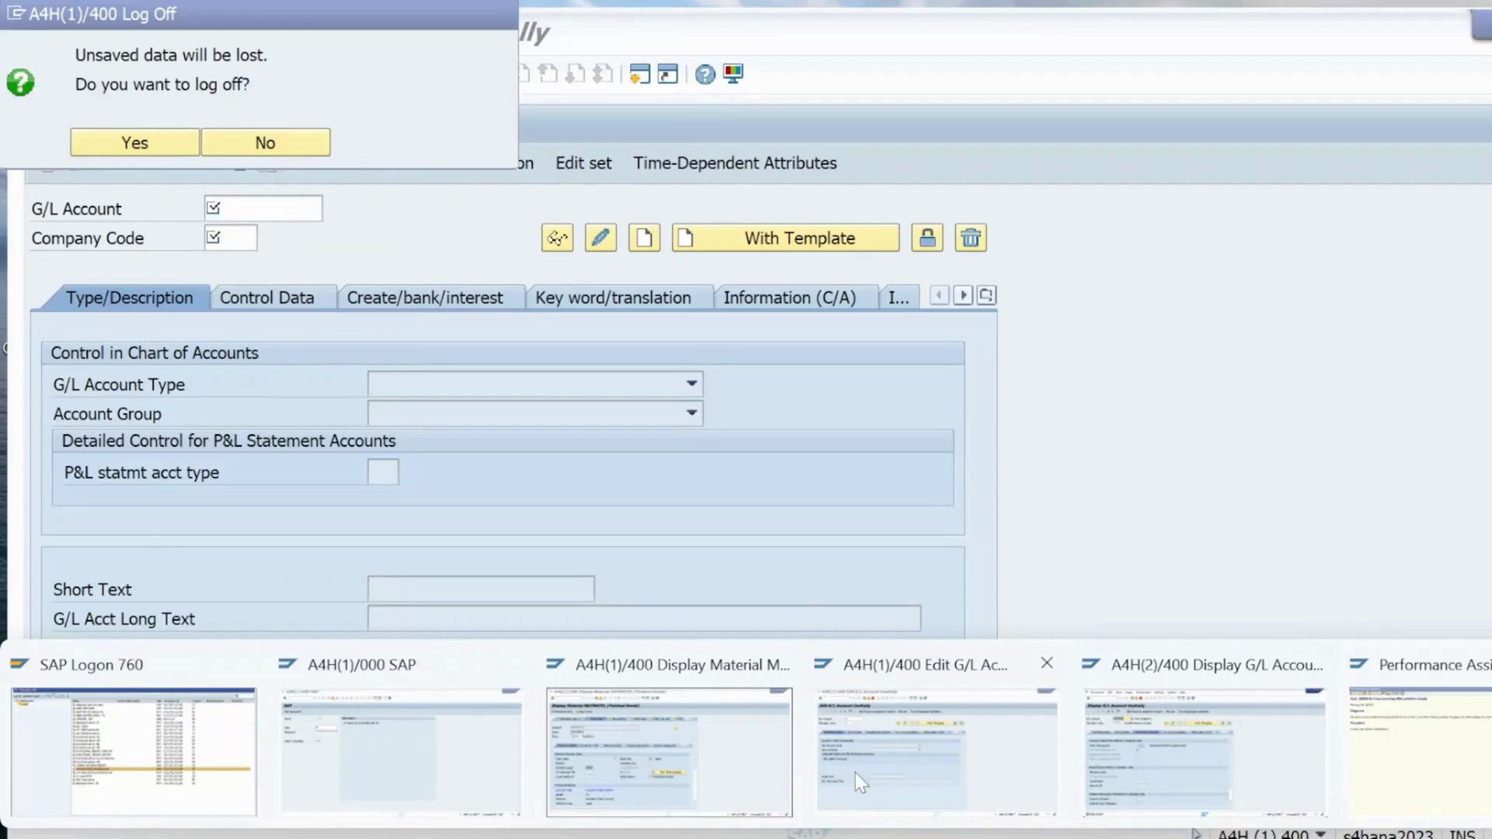
pyautogui.moveTo(659, 750)
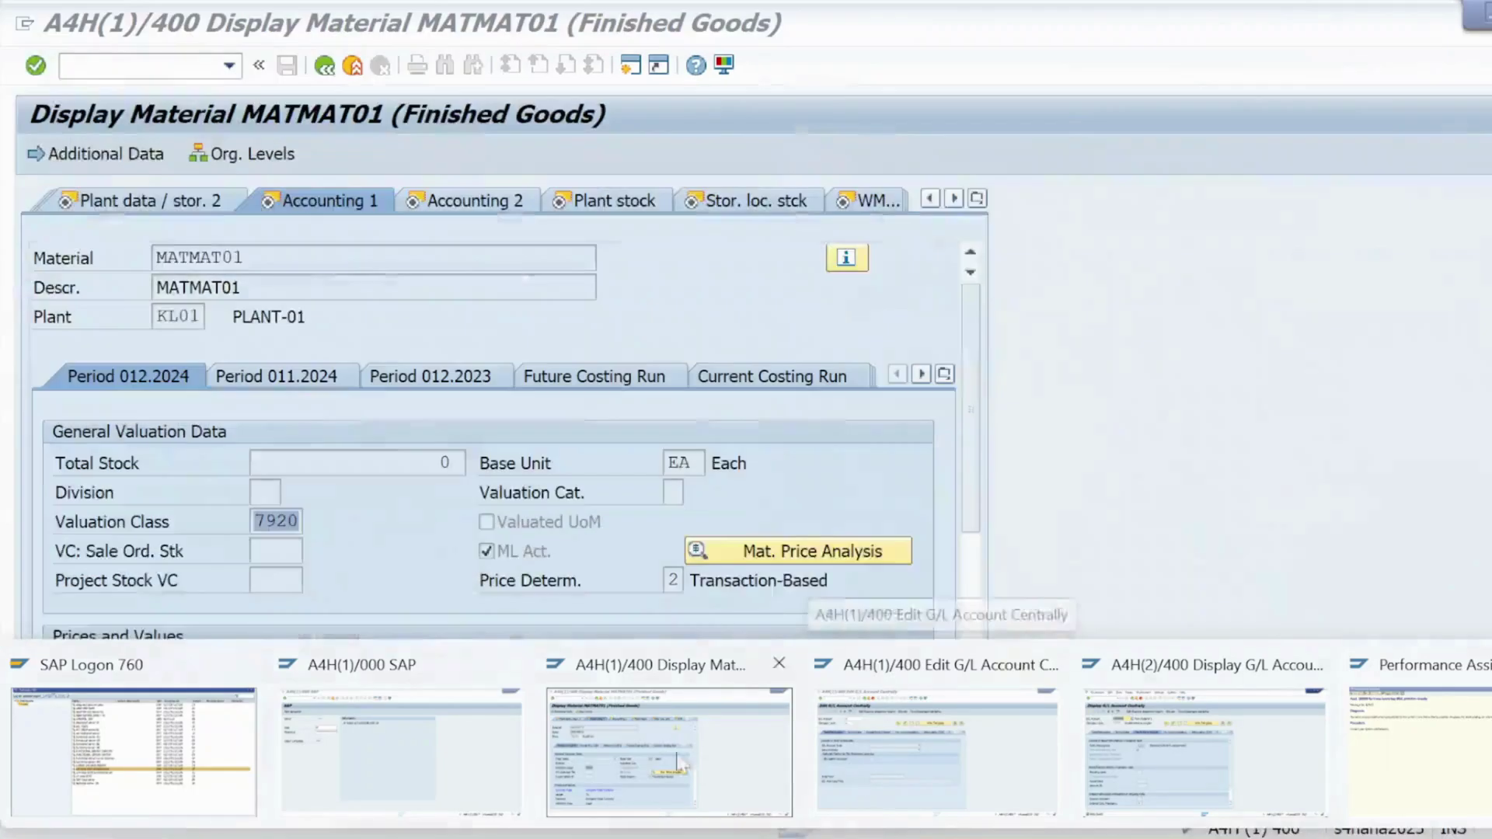
pyautogui.click(659, 750)
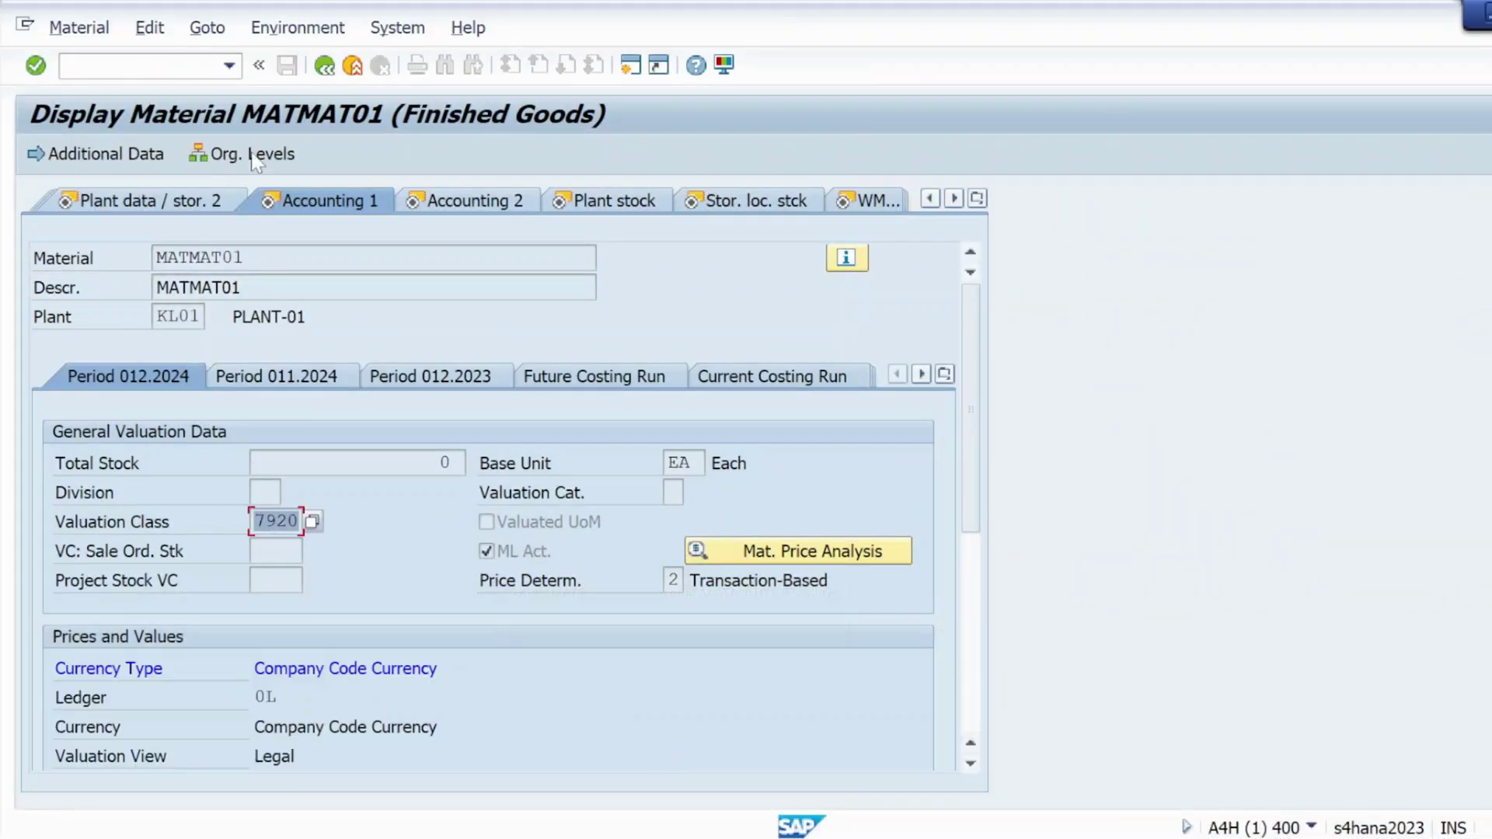
pyautogui.click(325, 66)
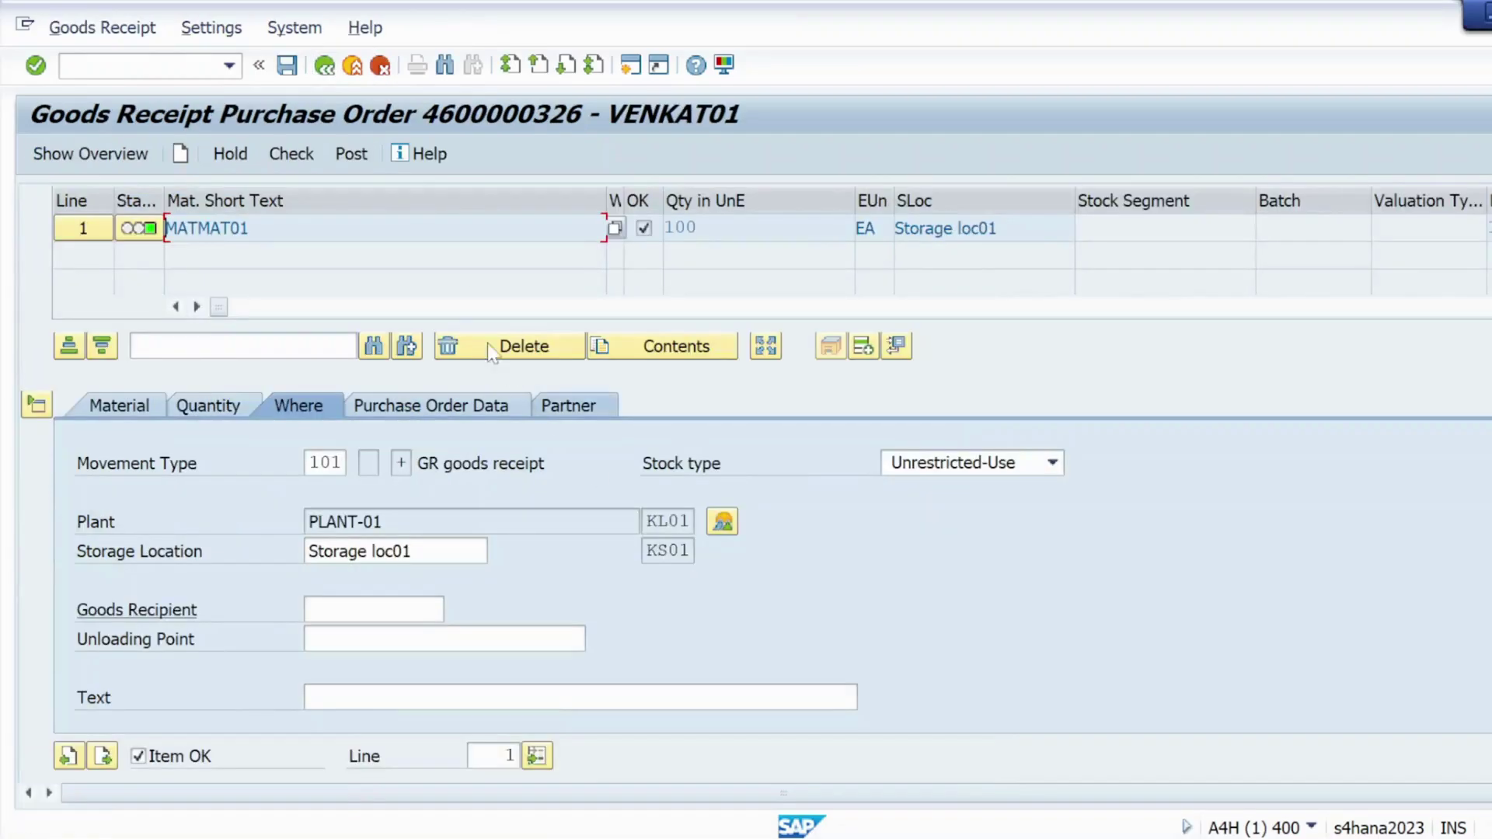
pyautogui.click(353, 154)
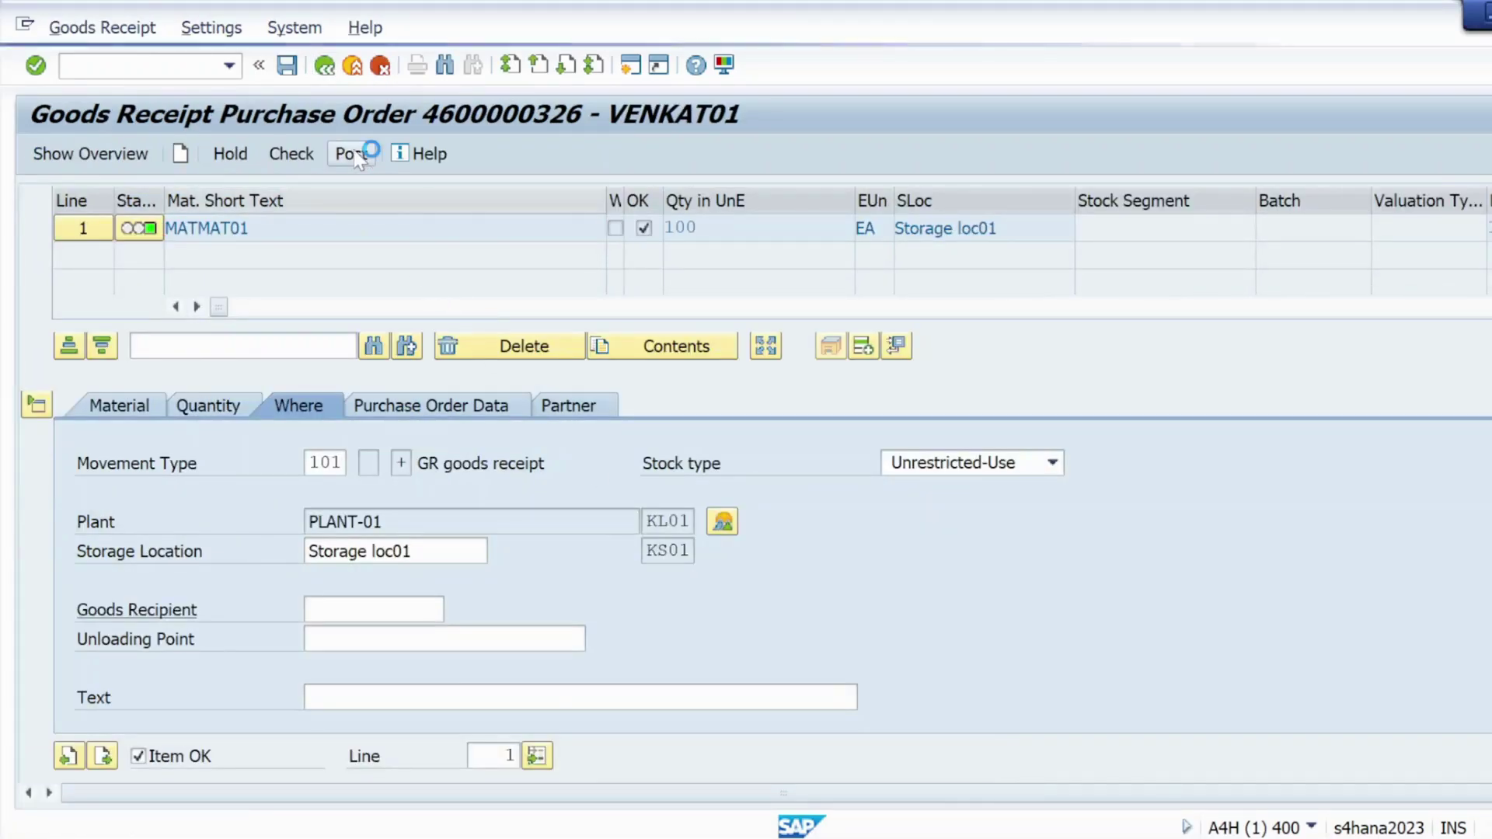